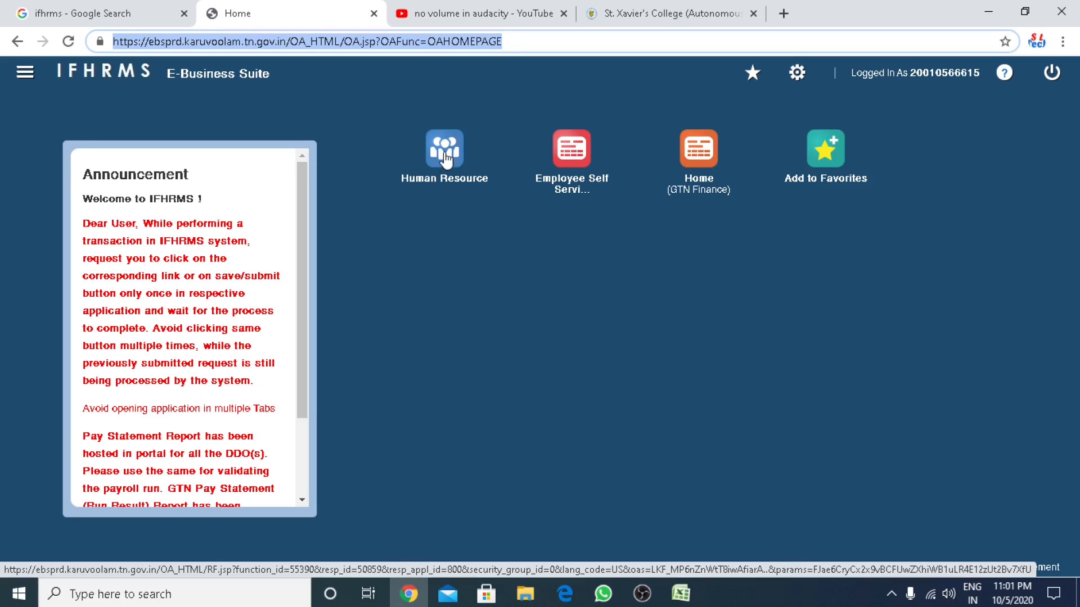
Open the Provident Fund Application section under Advances in the Human Resource suite.
left_click(447, 160)
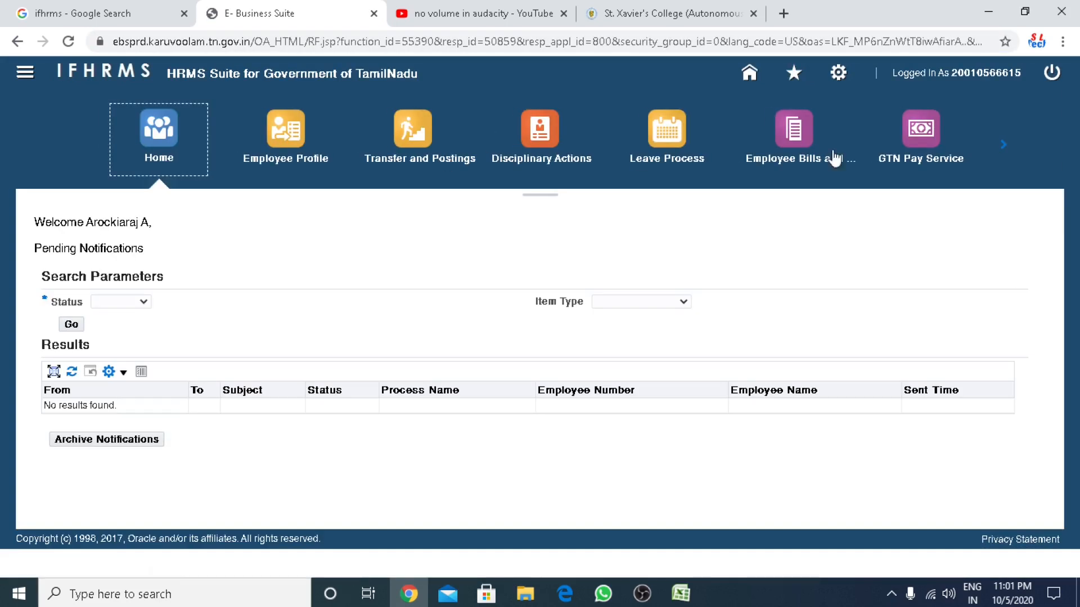
left_click(1001, 144)
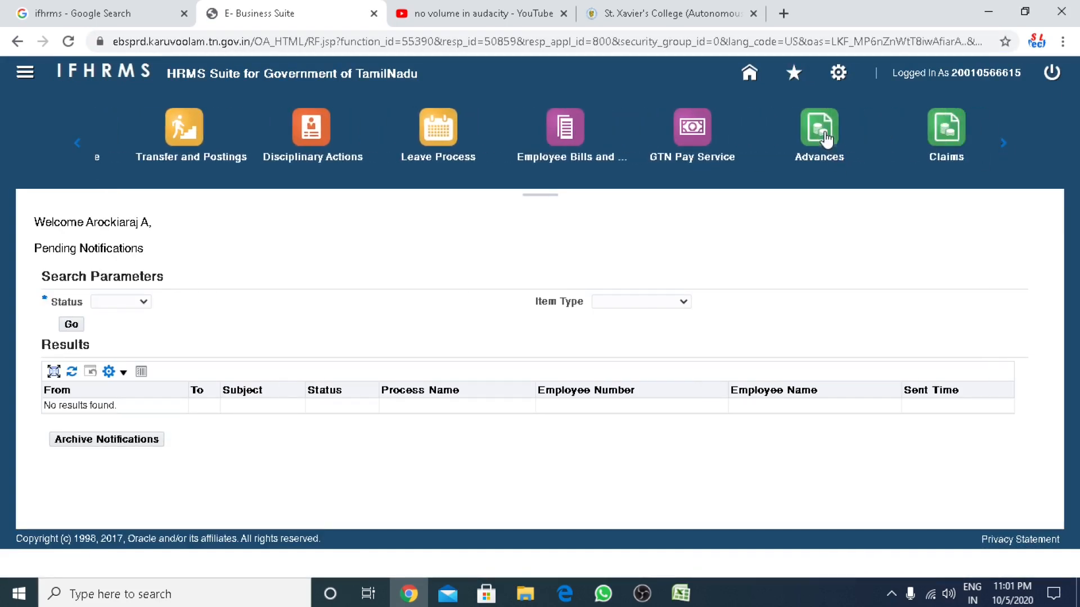
left_click(824, 139)
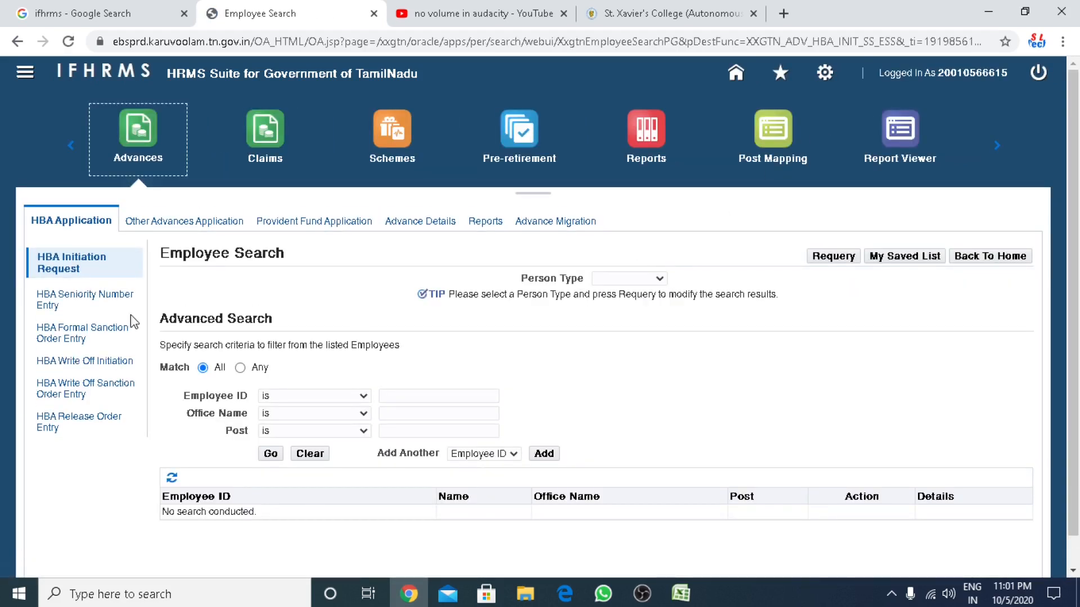
left_click(316, 224)
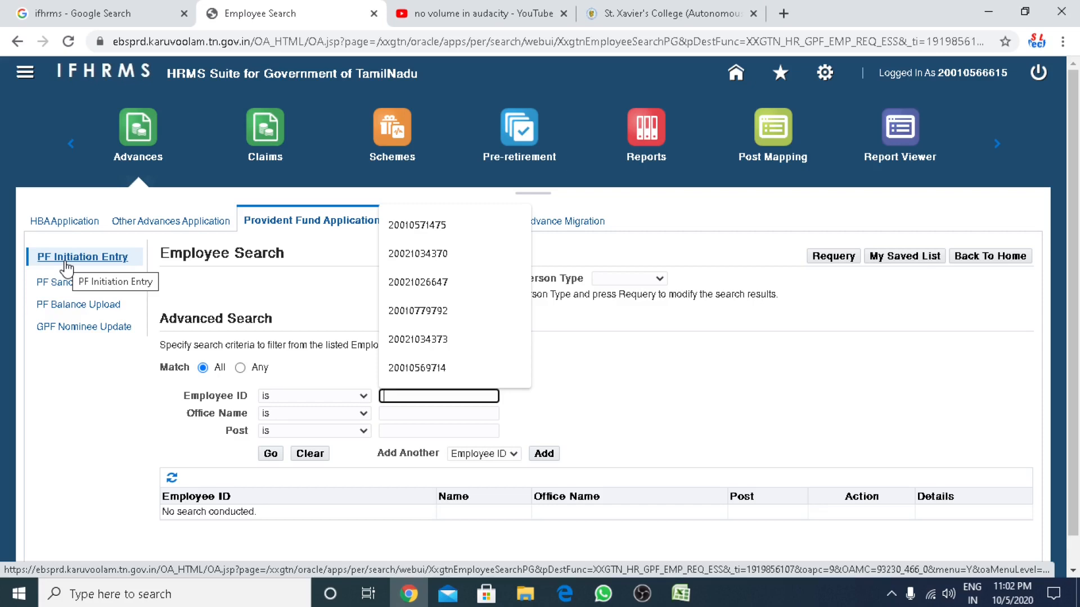
Search PF Initiation Entry for the employee by employee ID and open that employee's entry details.
key("ctrl+plus")
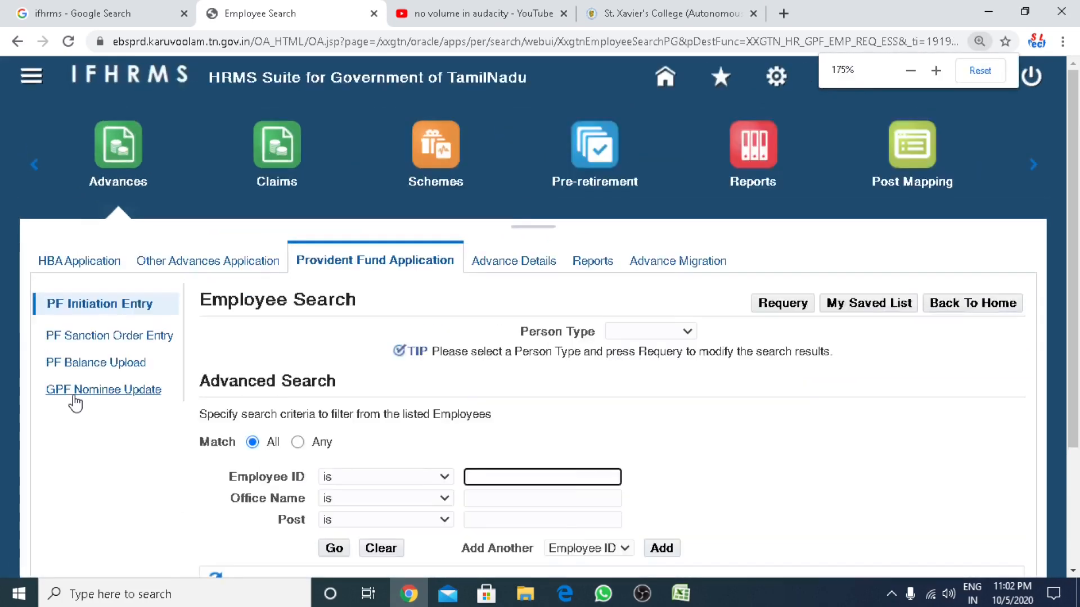
key("ctrl+plus")
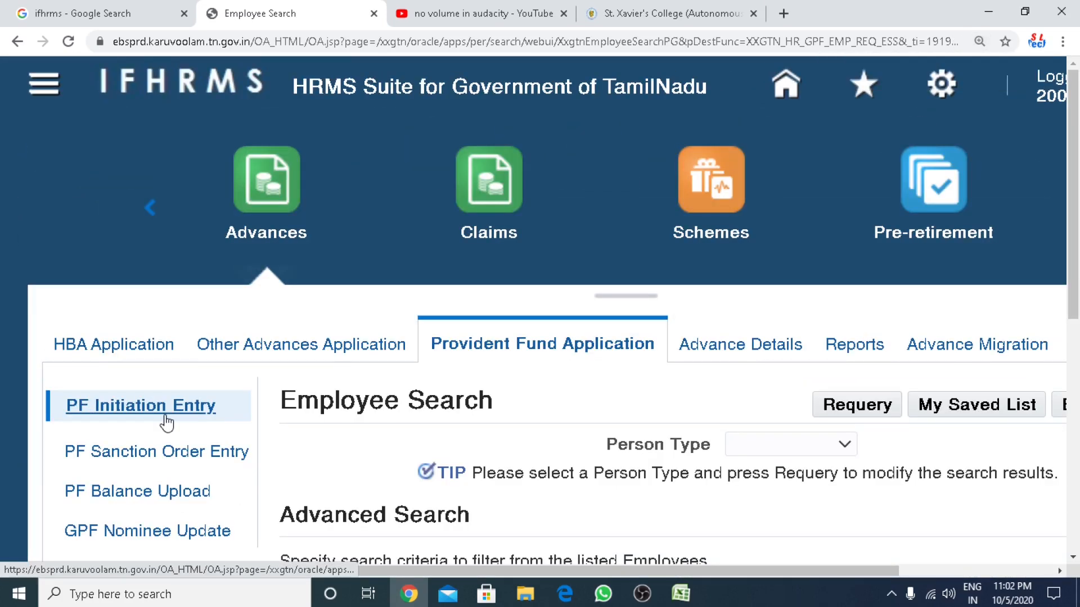
key("ctrl+0")
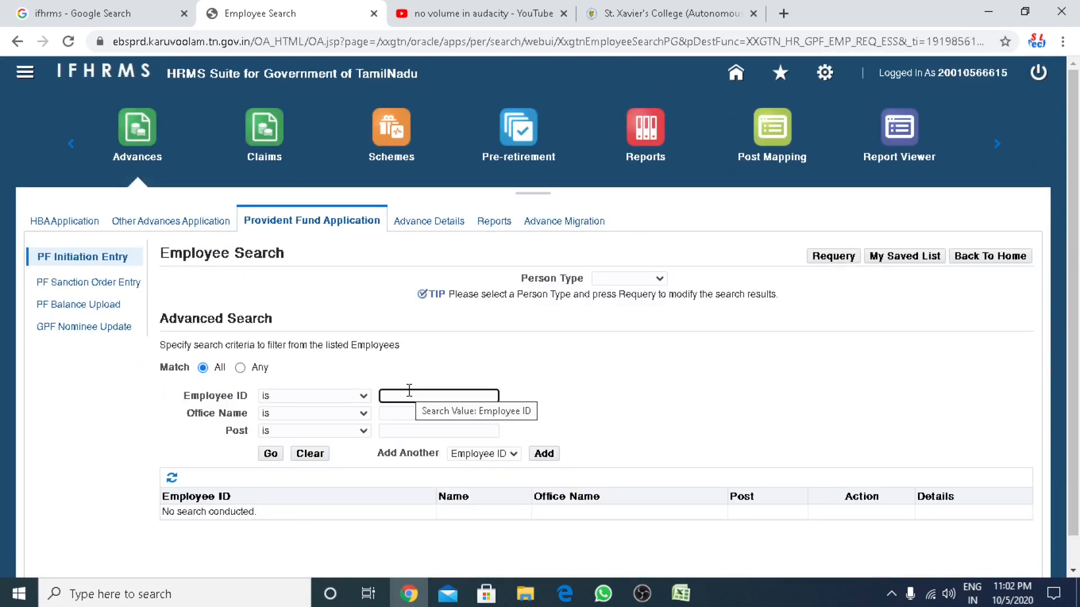
key("ctrl+v")
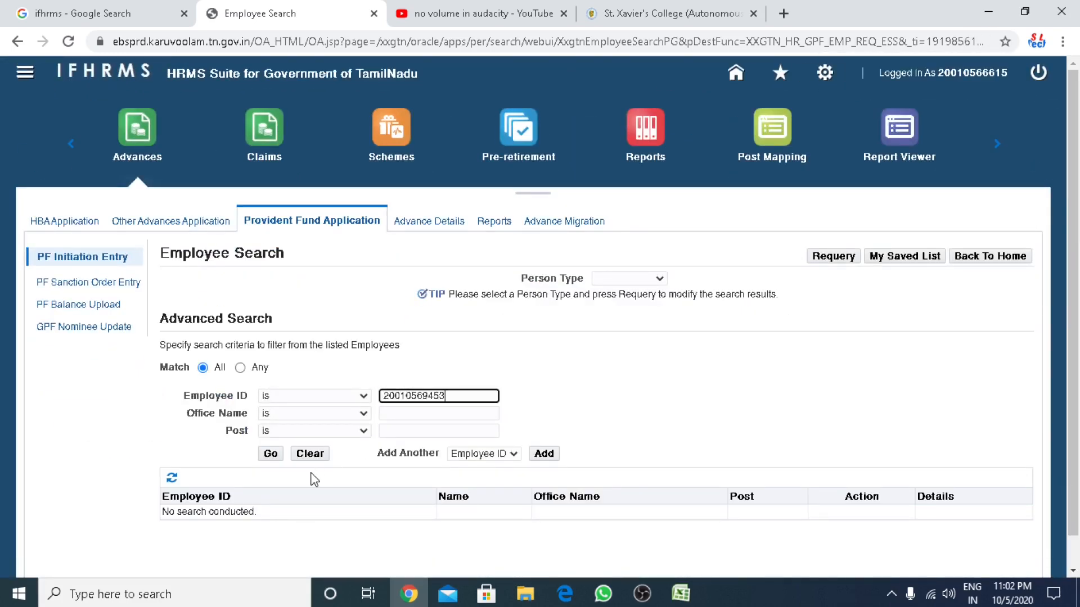
left_click(264, 457)
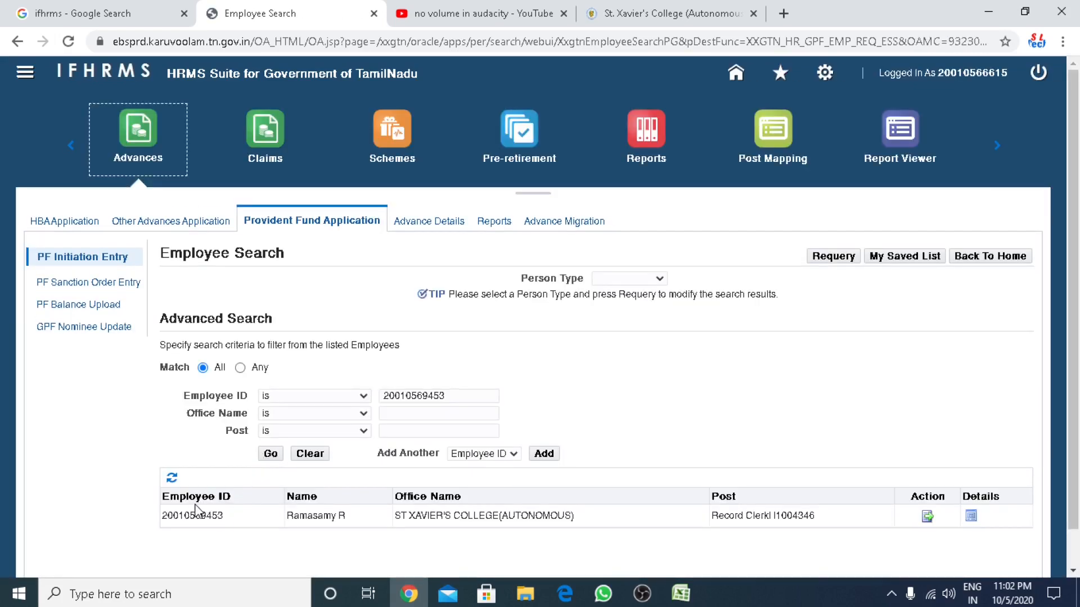
left_click(926, 518)
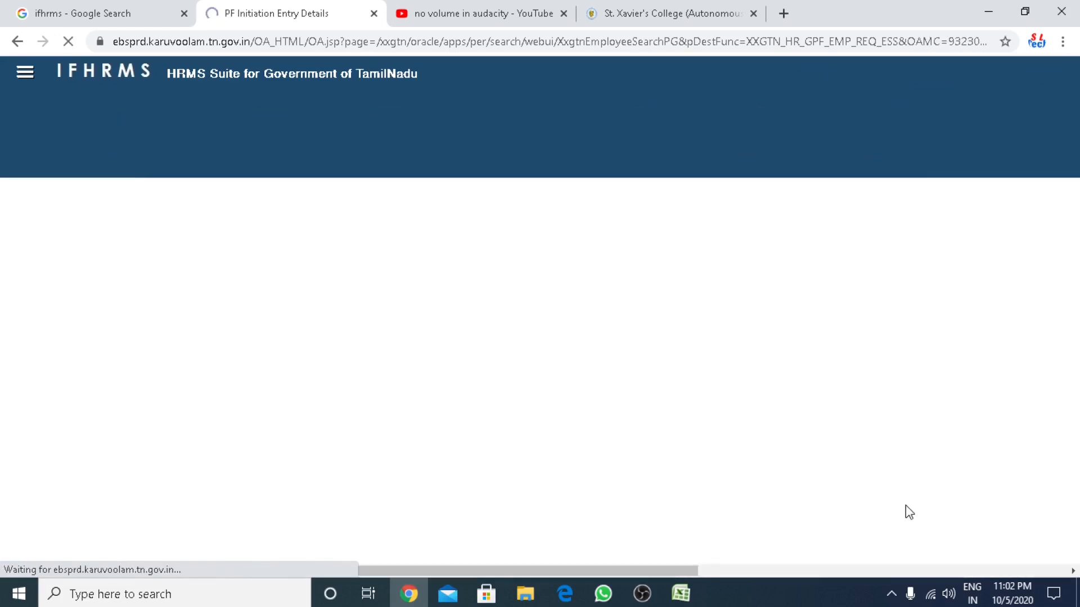
Create a new PF initiation entry for the employee with the Advance/Withdrawal Type TPF Aided College Temporary Advance.
left_click(194, 401)
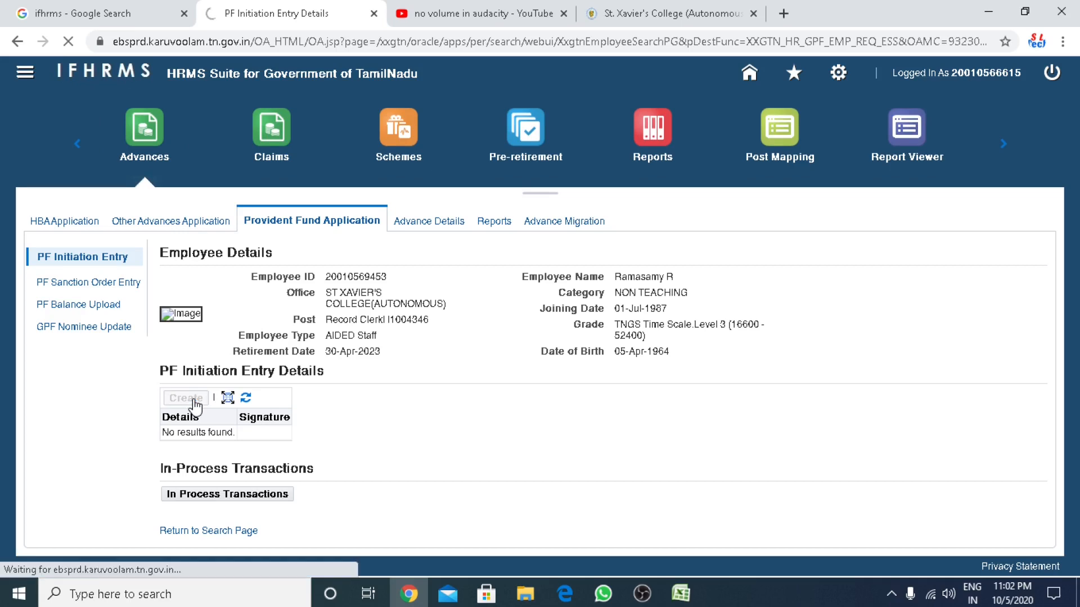
scroll(524, 429, "down", 3)
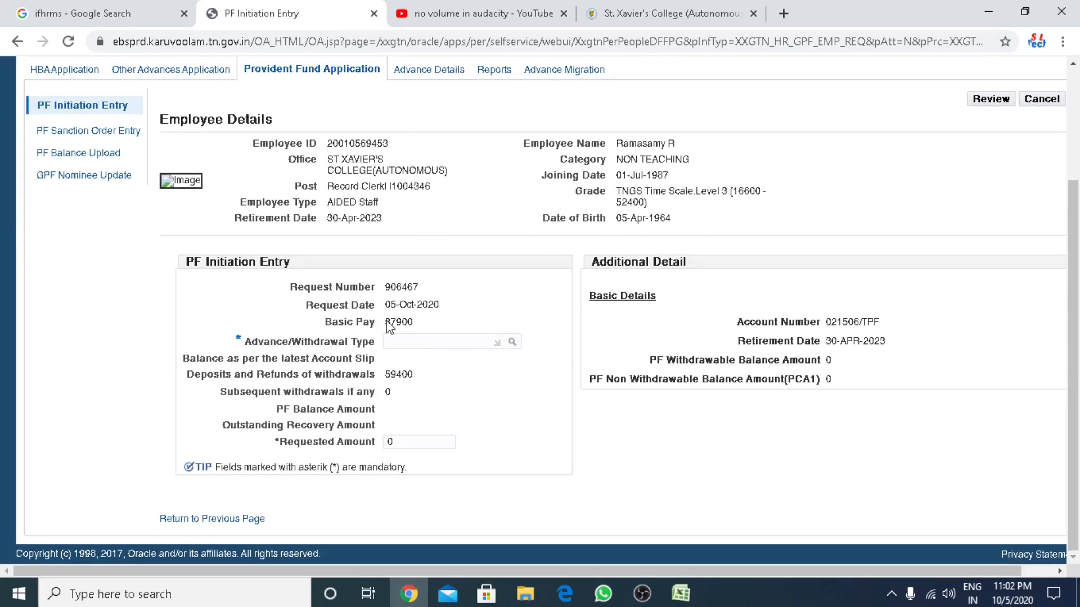
left_click_drag(384, 322, 426, 326)
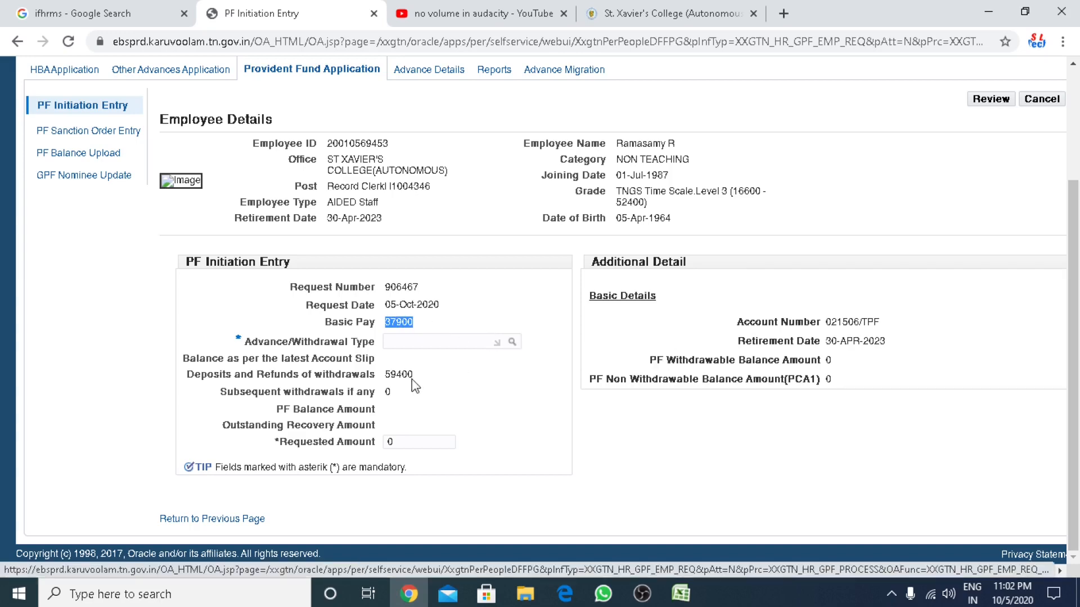
left_click(513, 343)
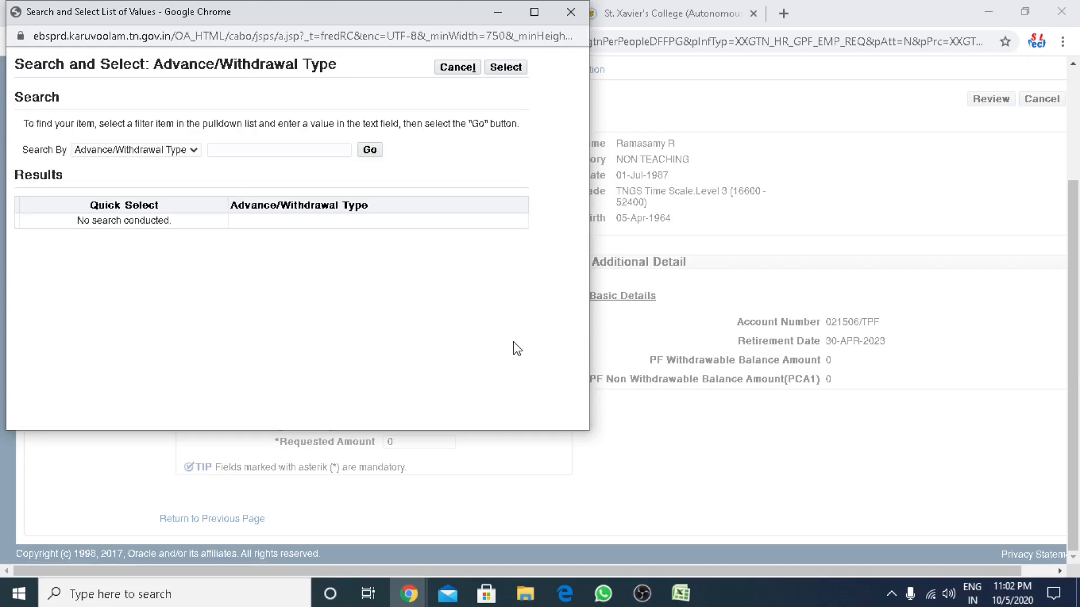
left_click(371, 150)
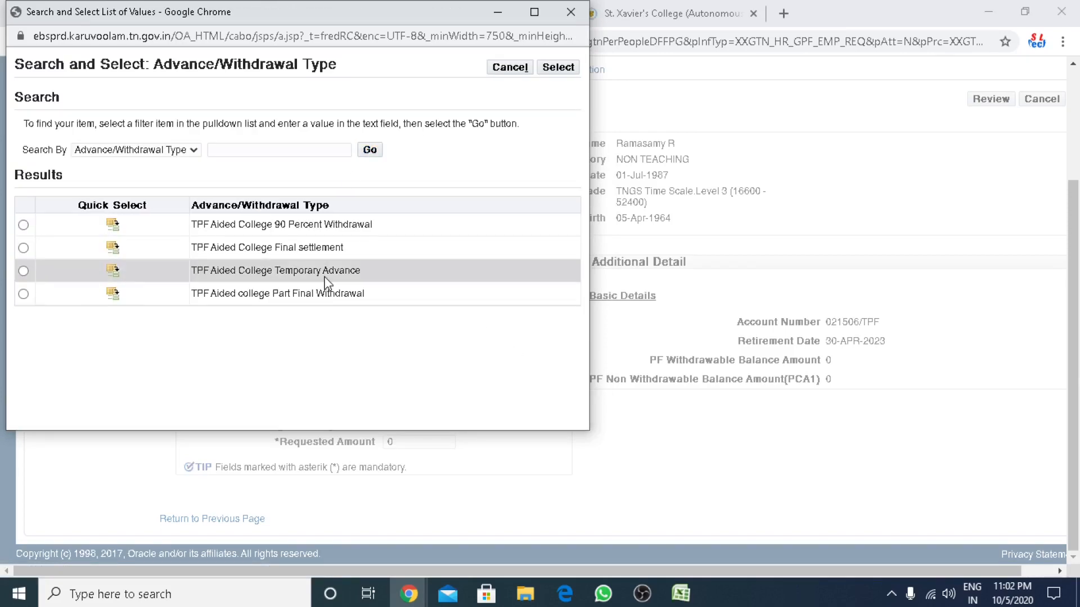
left_click(113, 274)
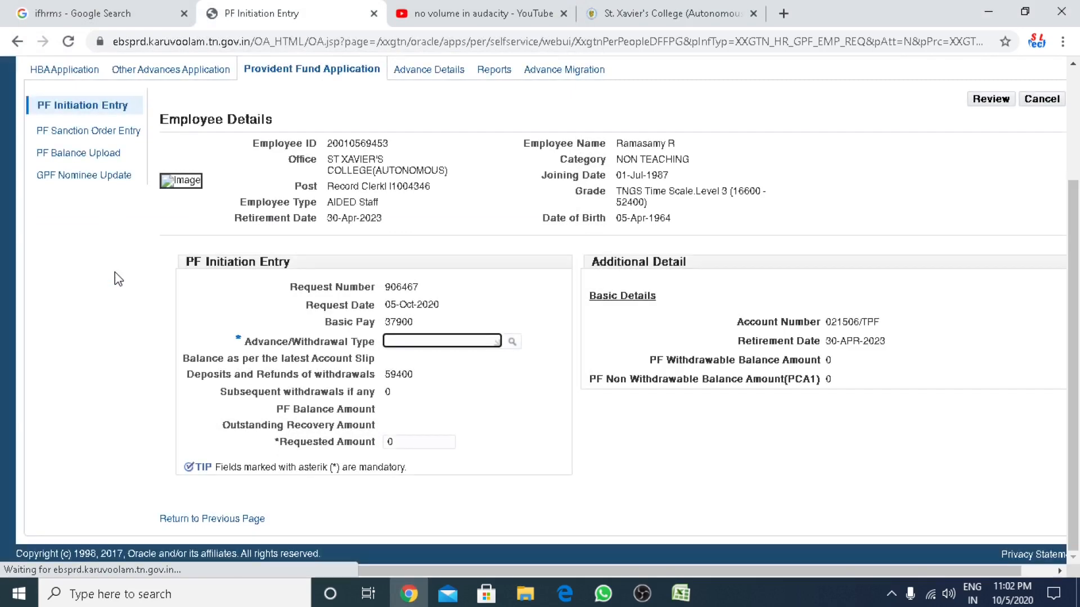
Examine the account slip balance, deposits, PF balance and requested amount fields in the PF initiation entry.
scroll(567, 386, "down", 4)
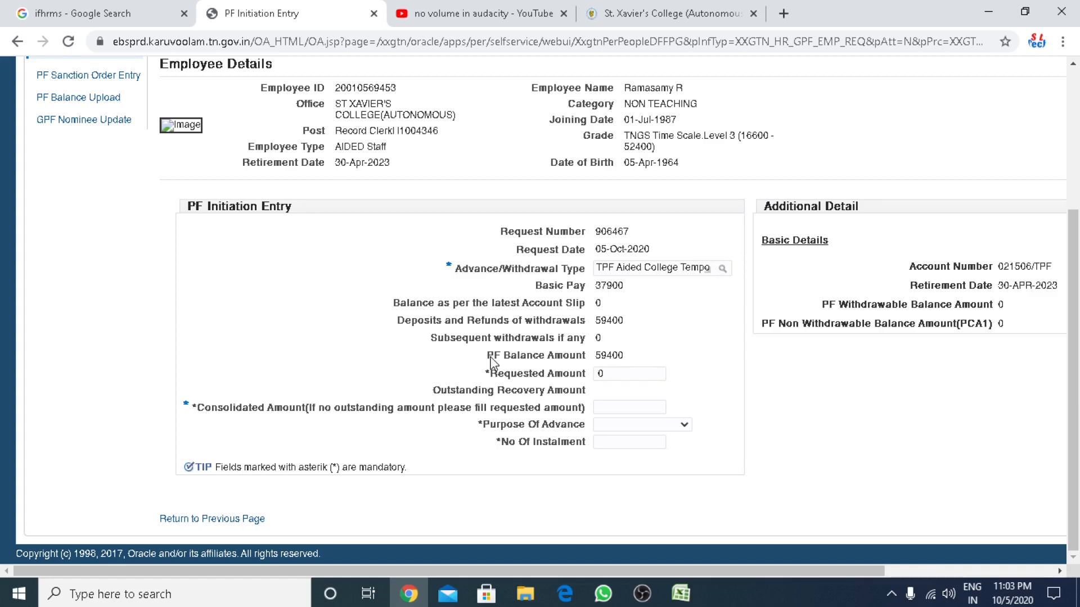
key("ctrl+plus")
key("ctrl+plus")
key("ctrl+plus")
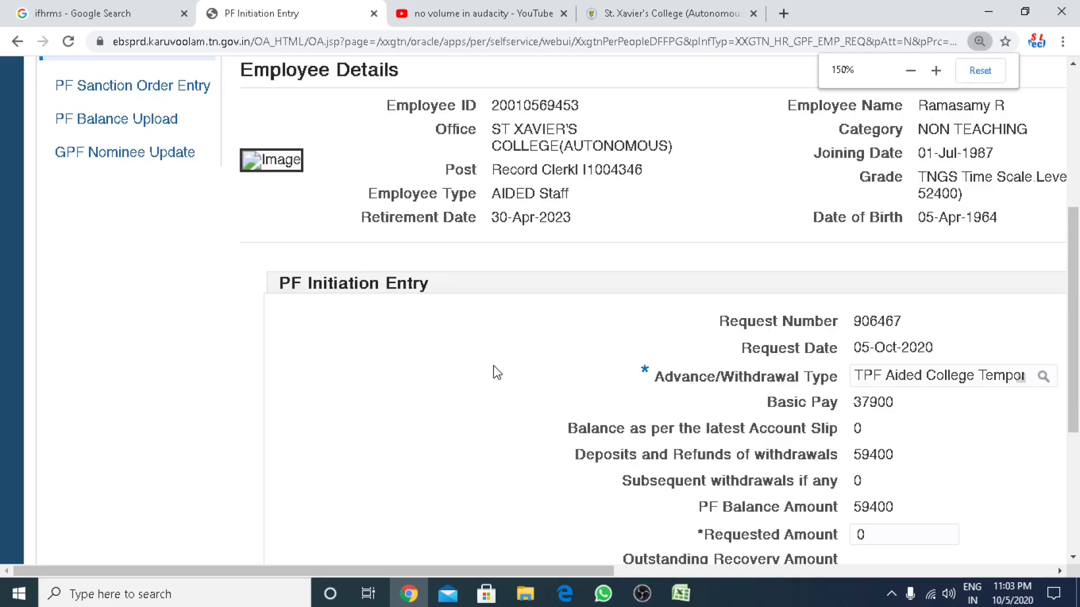
left_click_drag(1074, 315, 1074, 382)
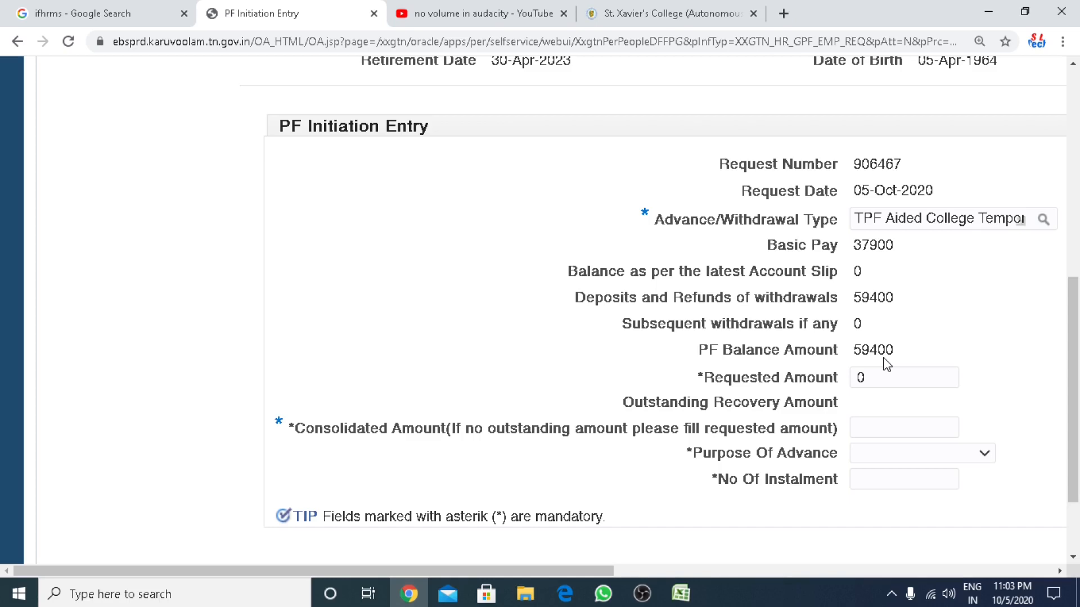
left_click_drag(451, 572, 627, 588)
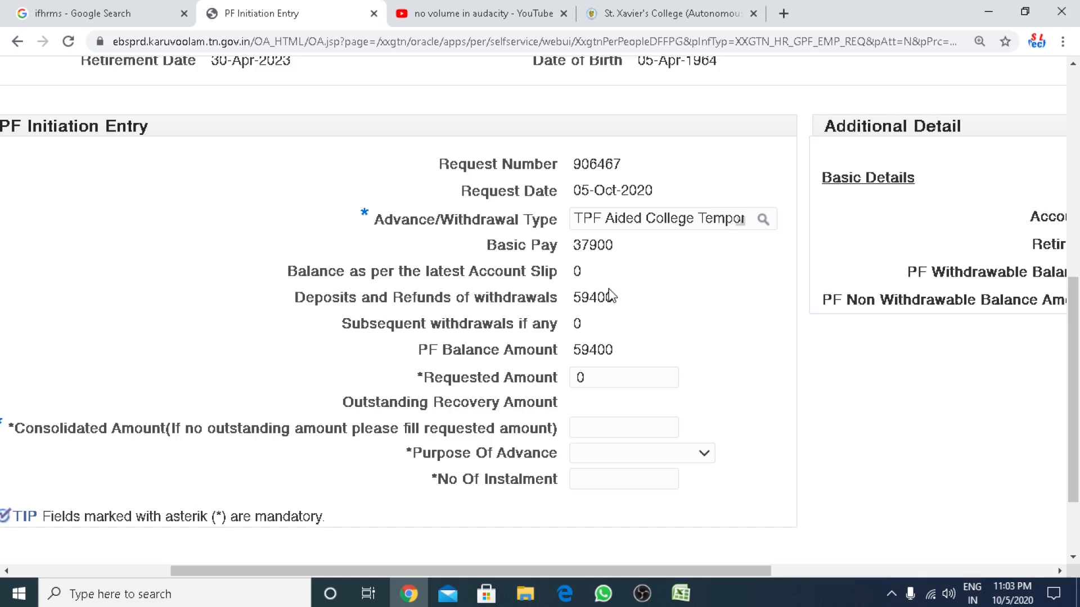
Launch Calculator with calc from the Windows Run dialog and subtract 59400 from 325000.
key("super+r")
type("c")
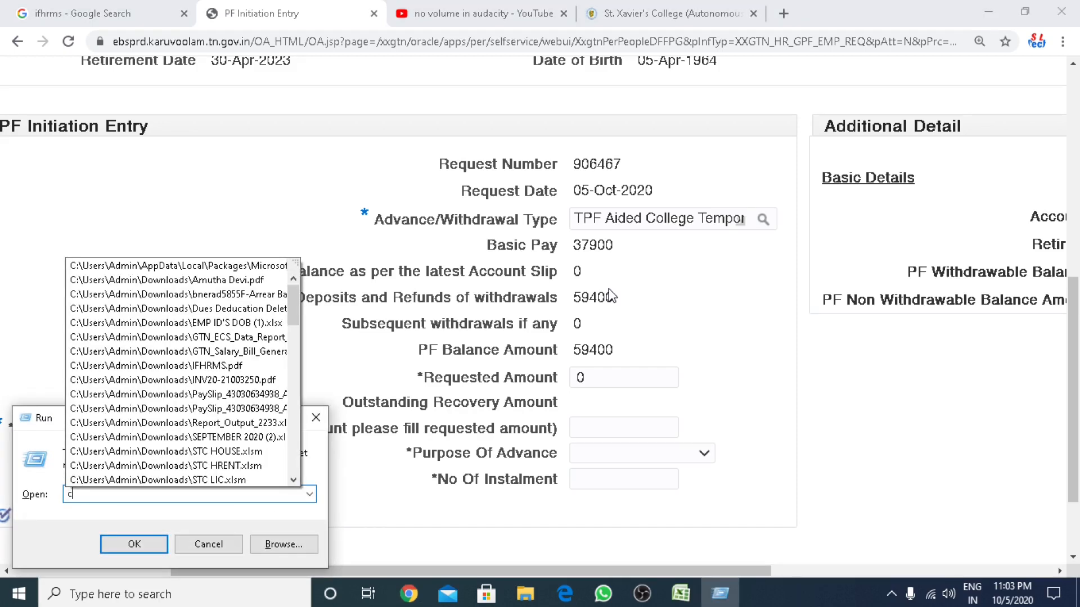
type("alc")
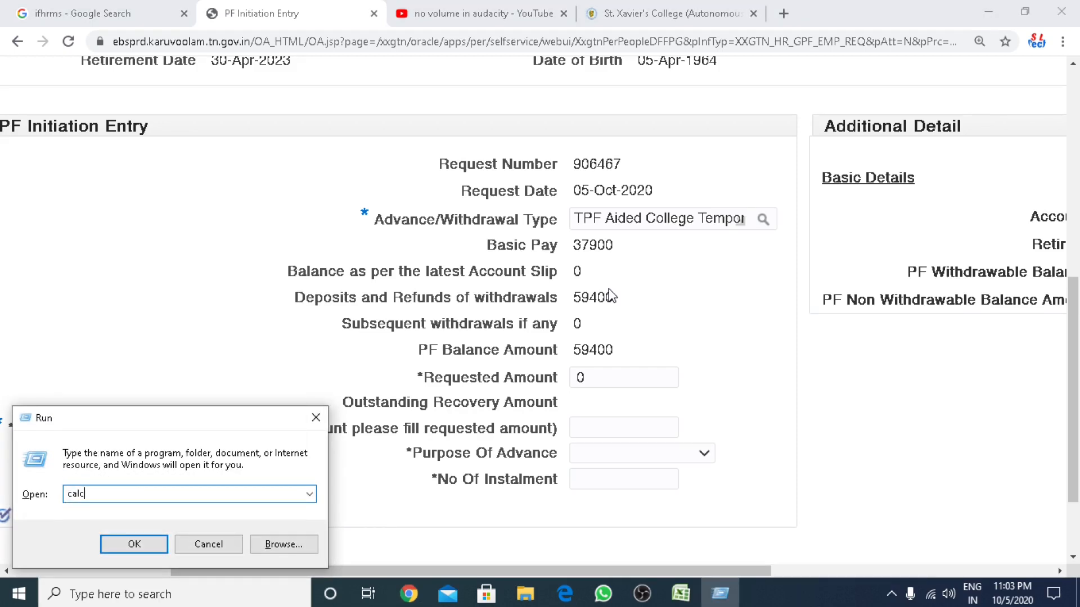
key("Return")
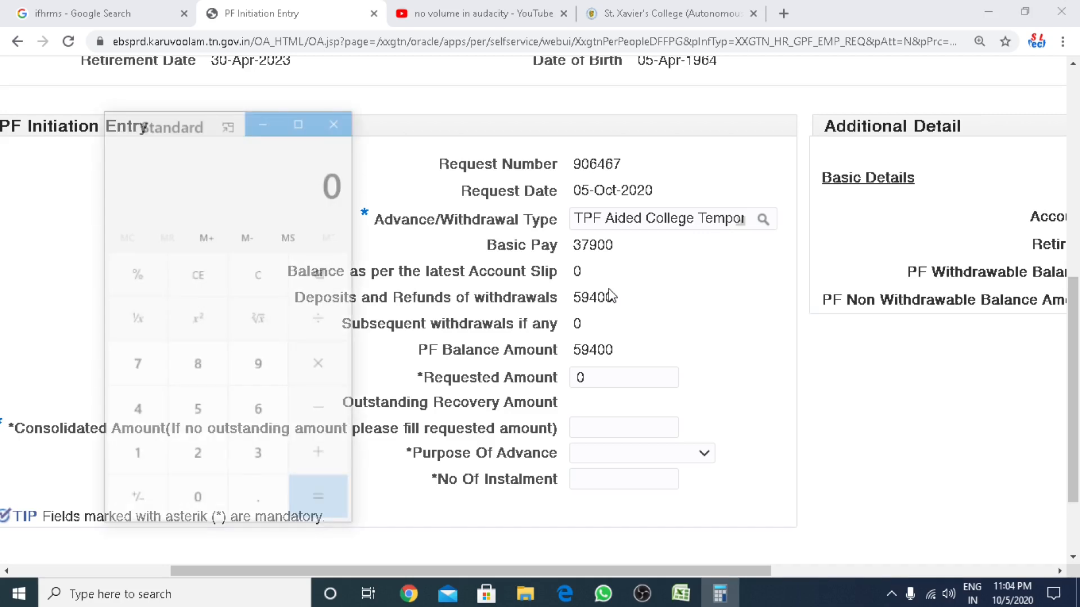
type("3")
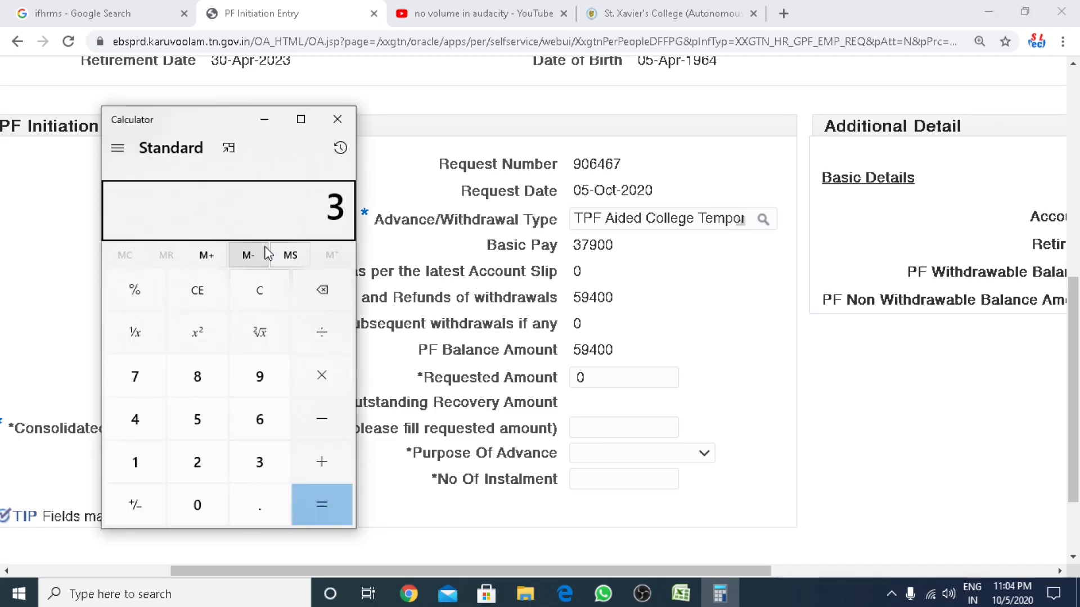
type("25,000")
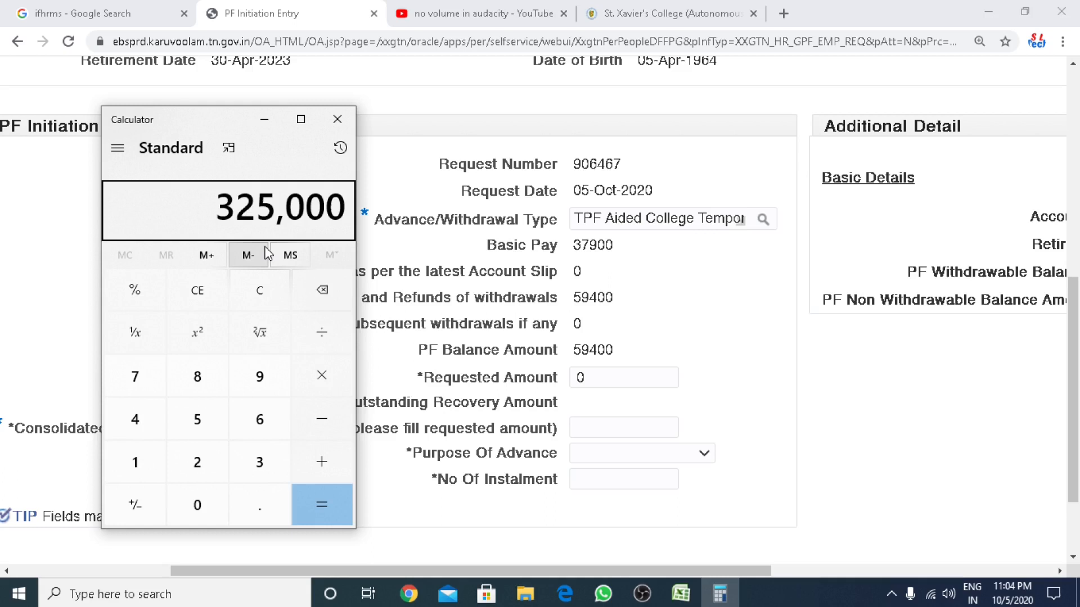
key("minus")
type("59400")
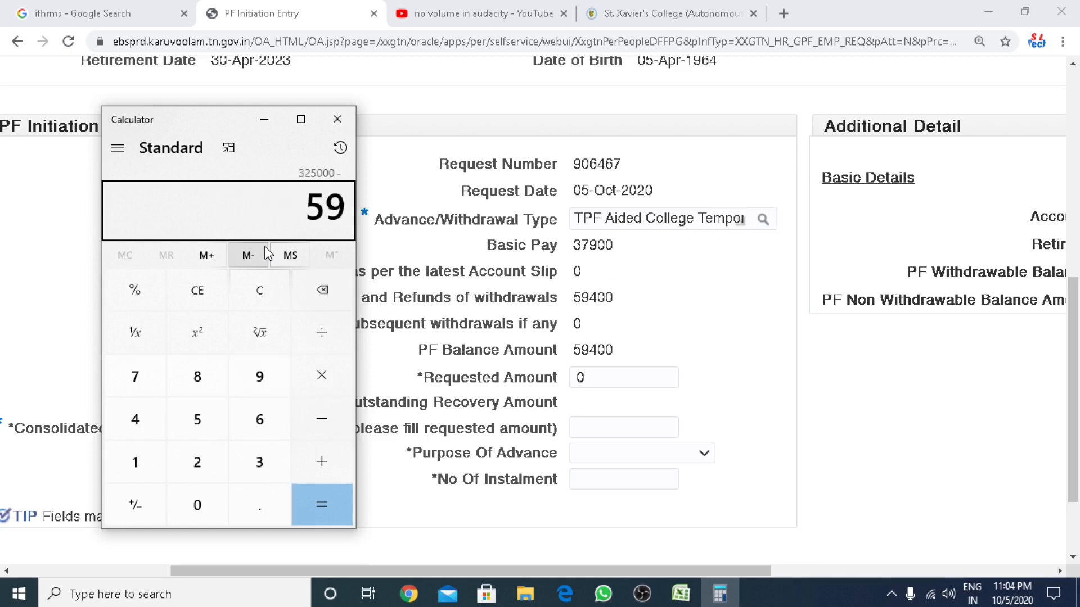
key("Return")
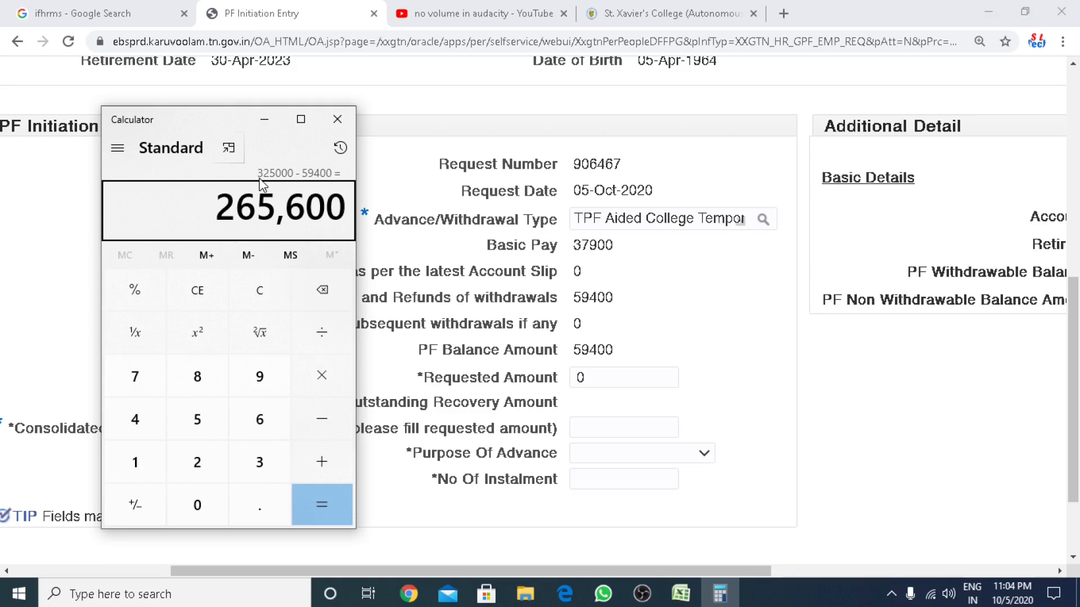
Return to the browser, leave the PF initiation entry and open the PF Balance Upload page.
left_click(735, 309)
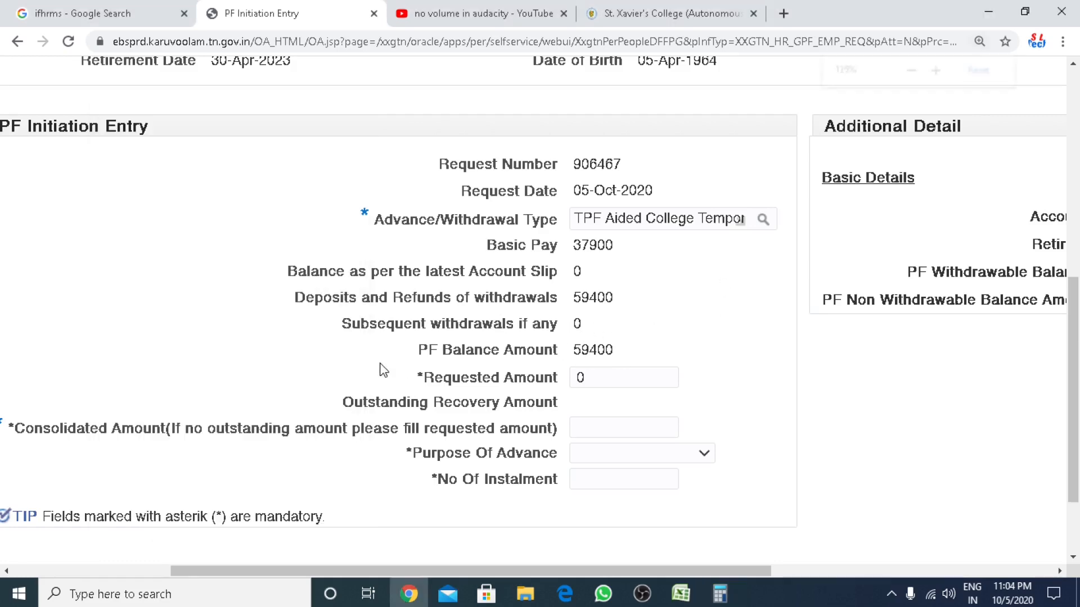
key("ctrl+0")
left_click(17, 41)
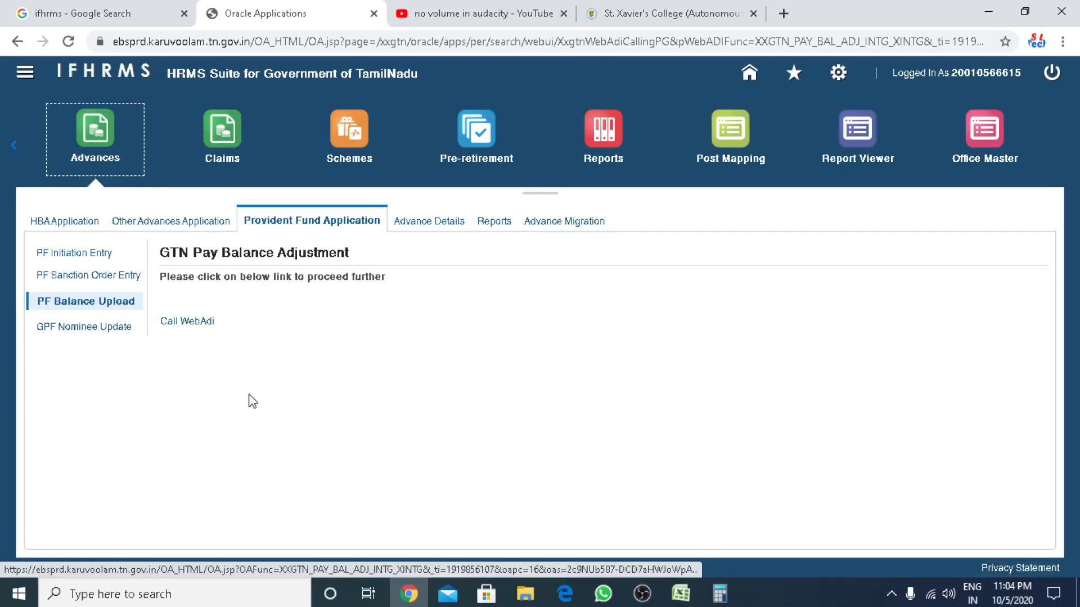
Switch to Excel and bring up the bnerad449CE - PF workbook with the WebADI balance template.
mouse_move(681, 594)
left_click(618, 484)
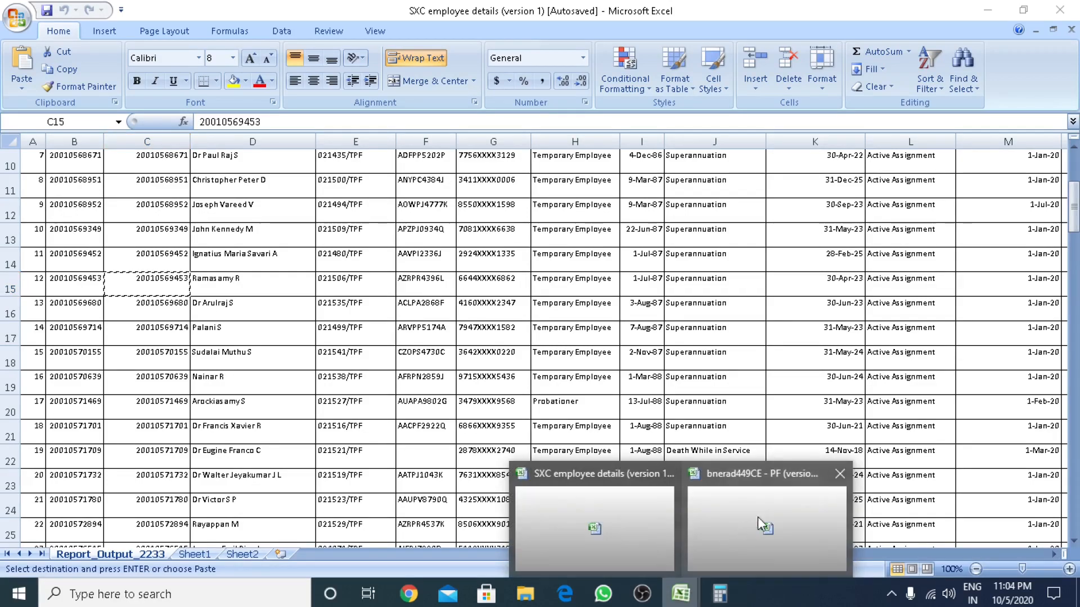
left_click(762, 525)
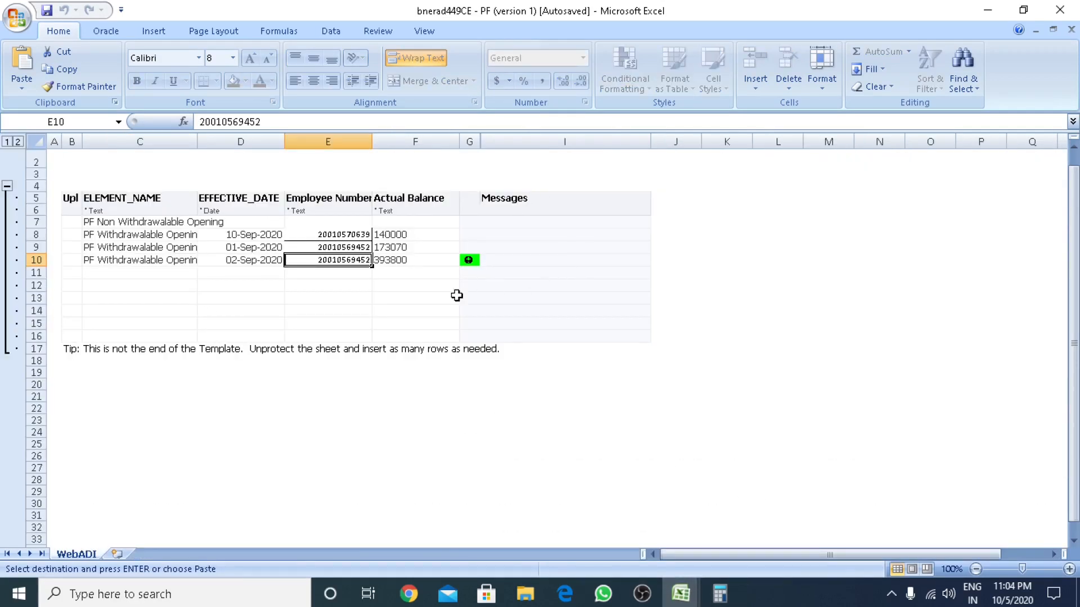
Review the non-withdrawable and withdrawable opening element names and the first effective date in the WebADI sheet.
left_click(139, 224)
left_click(133, 236)
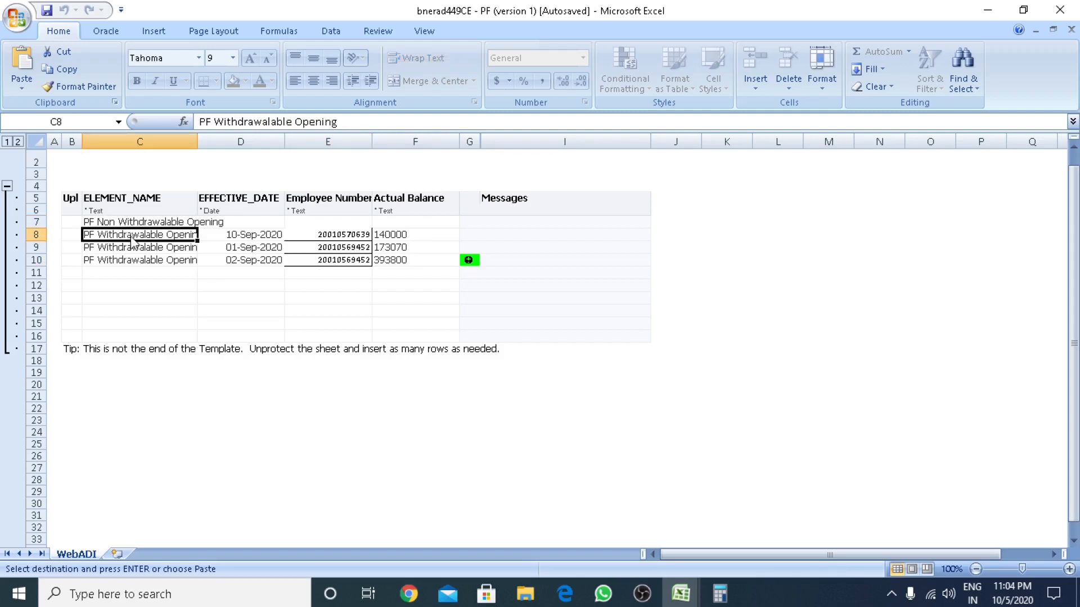
left_click(130, 222)
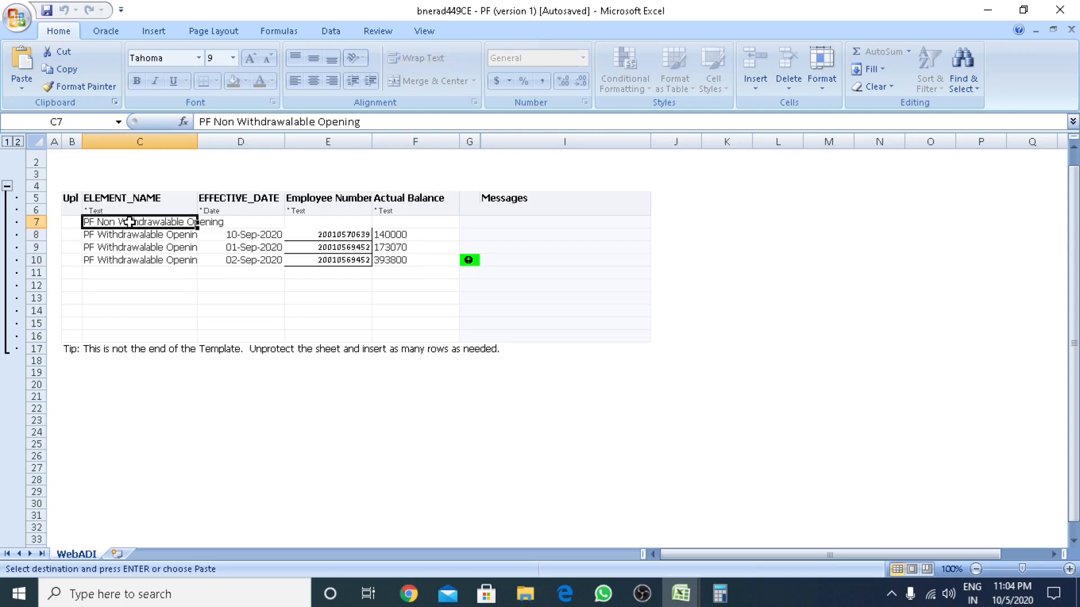
left_click(129, 238)
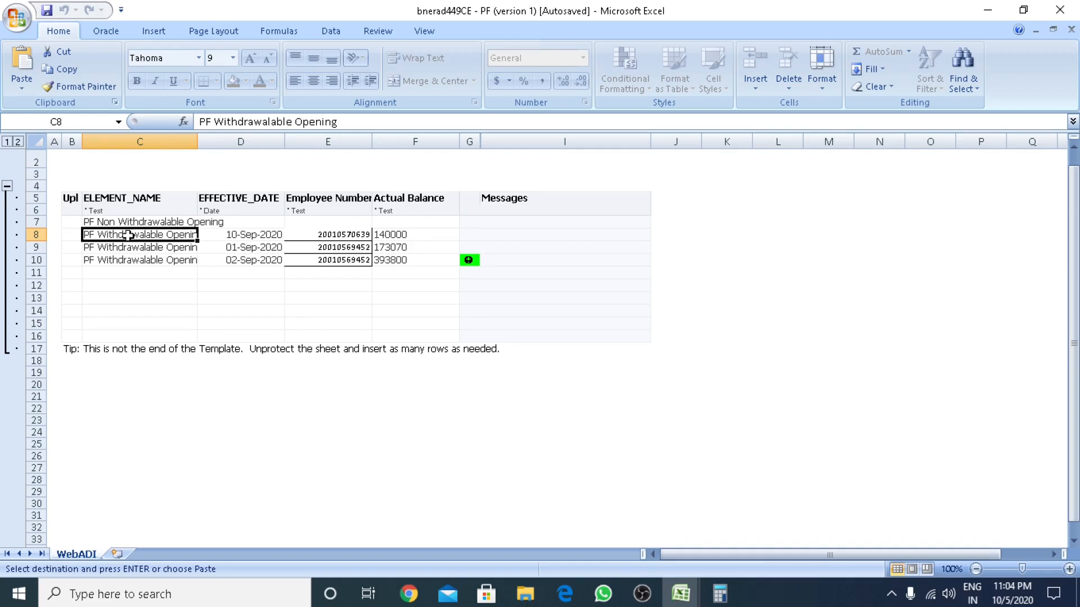
left_click(242, 236)
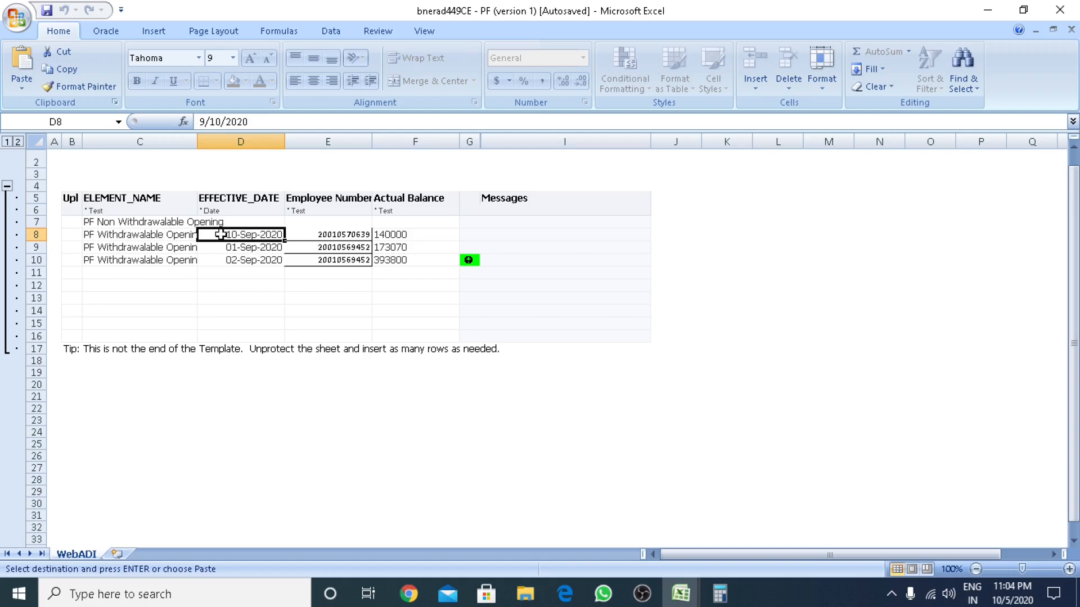
Enter 265600 as the Actual Balance in the 10-Sep-2020 PF Withdrawable Opening row, checking the figure against Calculator.
left_click(340, 237)
left_click(719, 597)
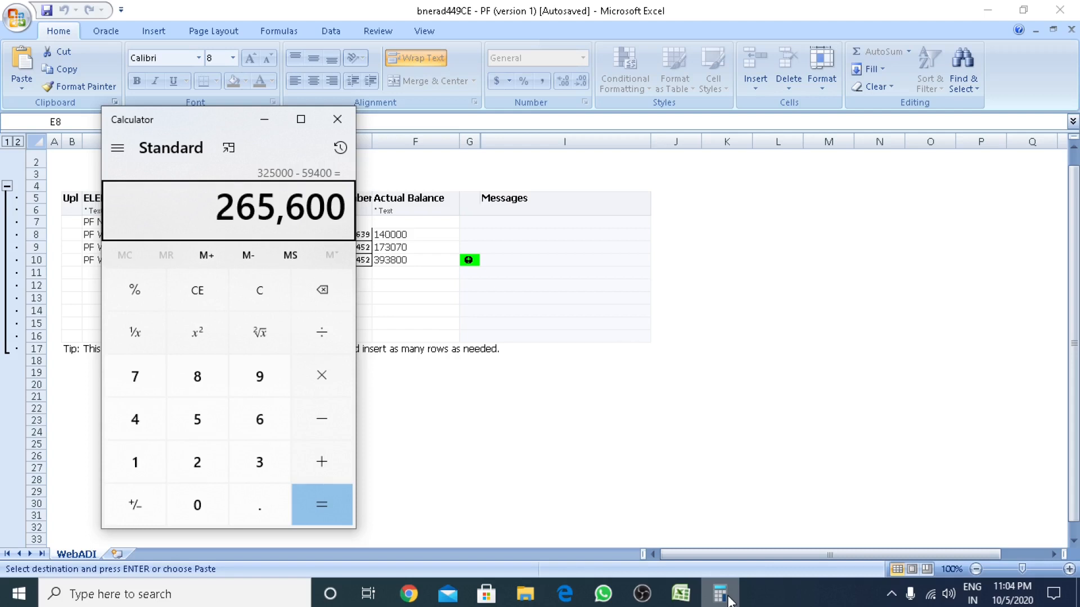
left_click(725, 597)
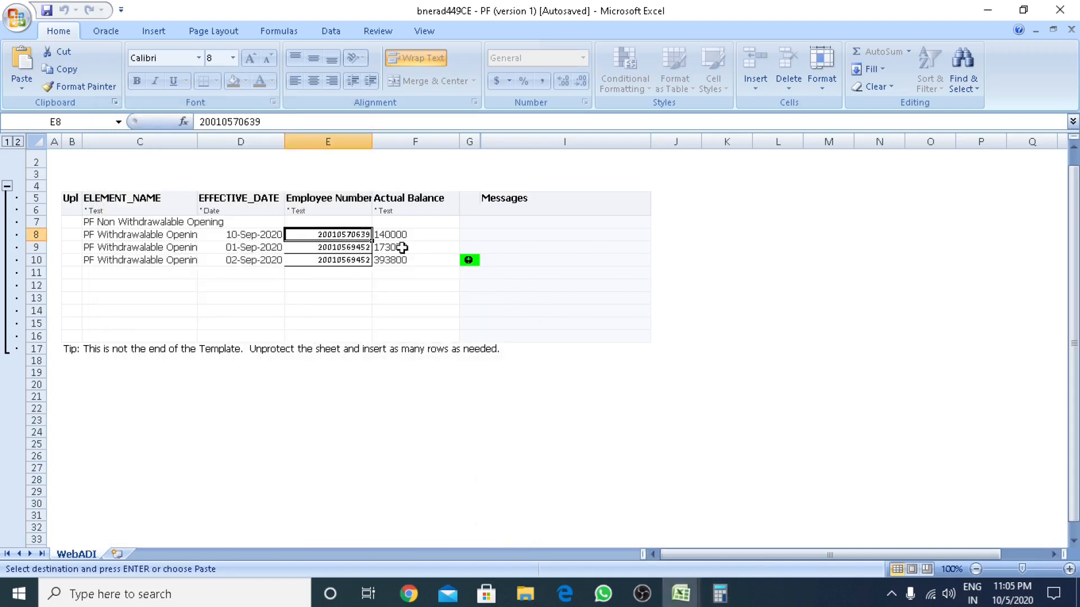
left_click(388, 233)
type("265600")
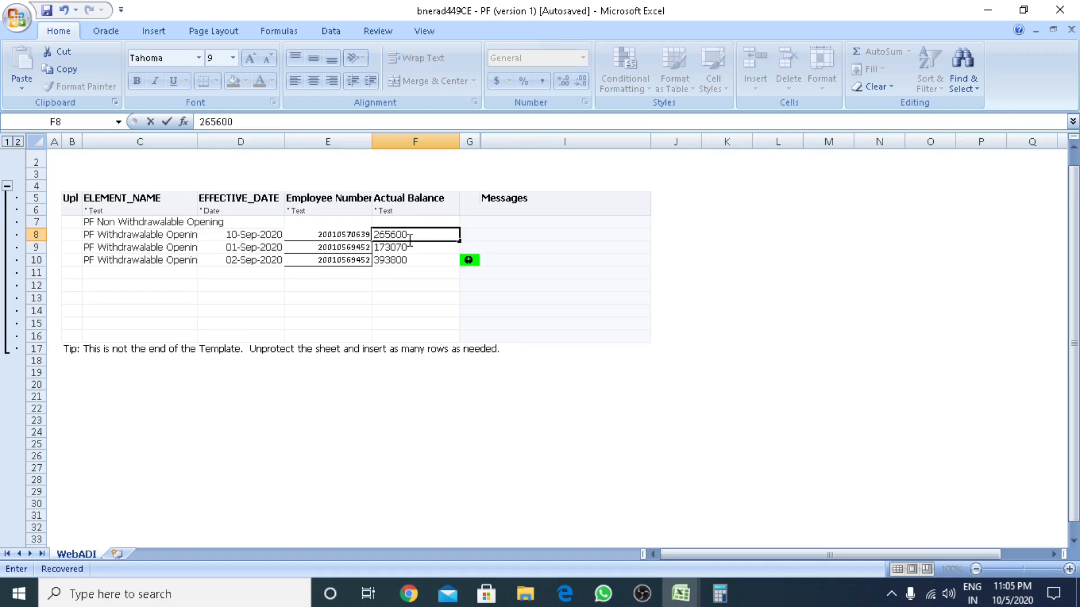
left_click(106, 32)
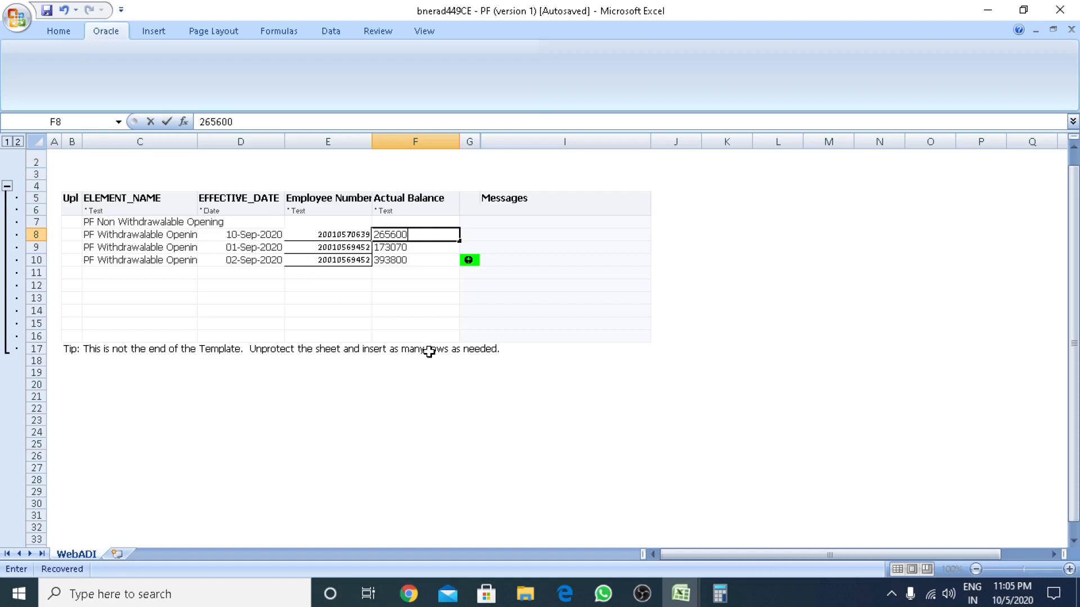
left_click(395, 308)
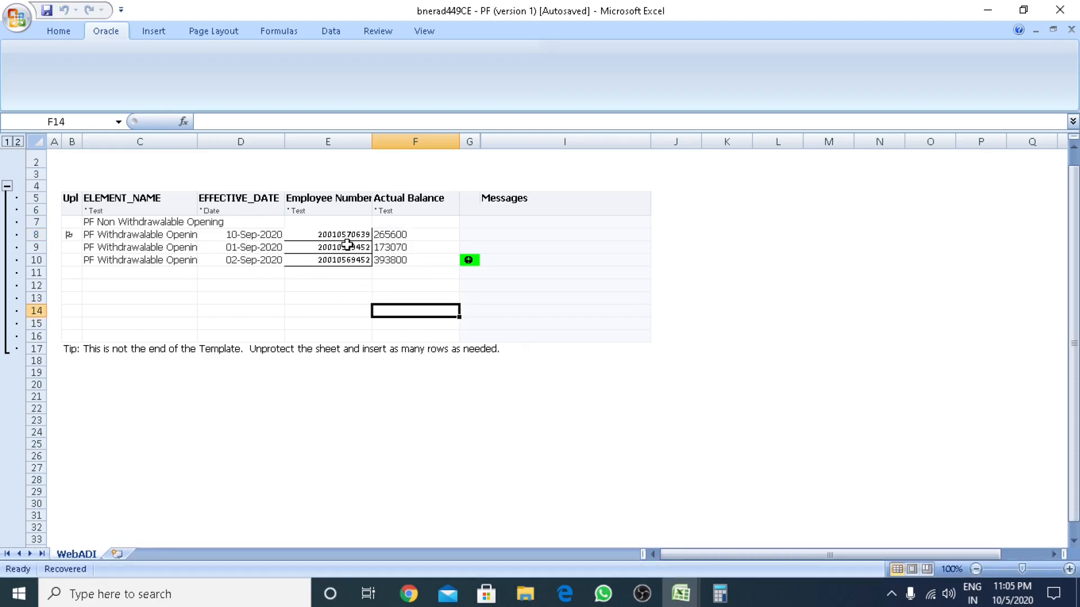
Close the PF balance workbook and open the PF Initiation Entry employee search in the browser.
left_click(1070, 30)
left_click(543, 336)
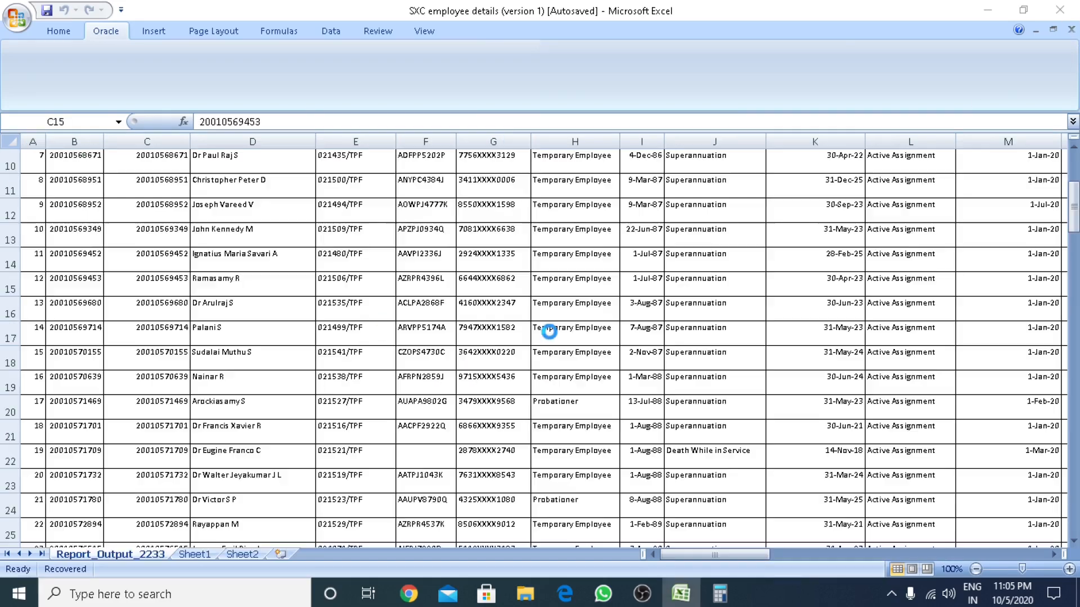
left_click(409, 594)
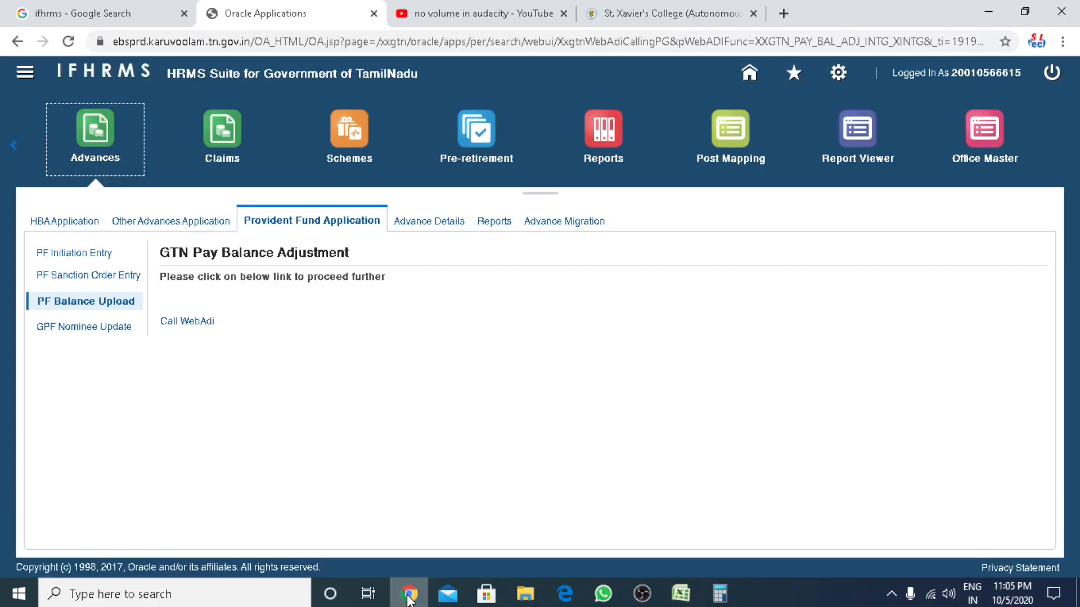
left_click(62, 254)
left_click(398, 397)
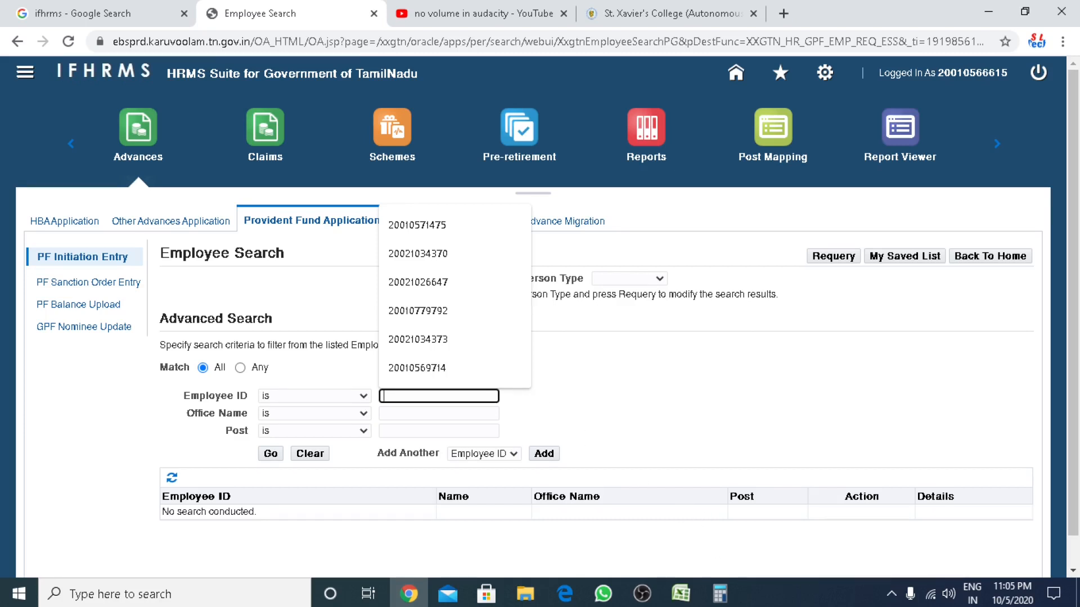
Switch to the SXC employee details workbook and copy the employee number in cell C14.
left_click(720, 594)
left_click(681, 595)
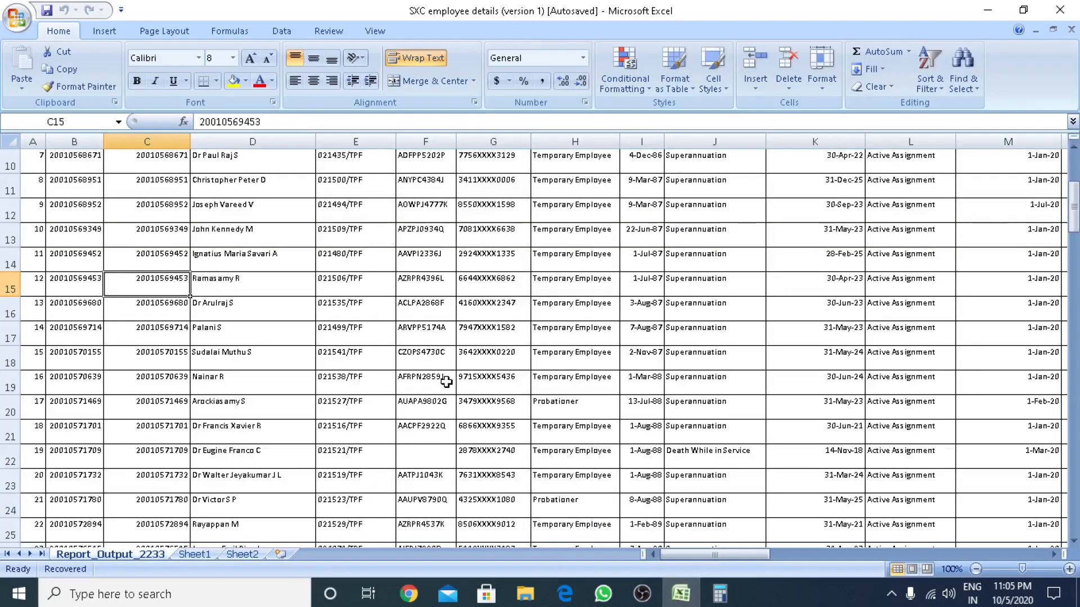
scroll(159, 376, "up", 3)
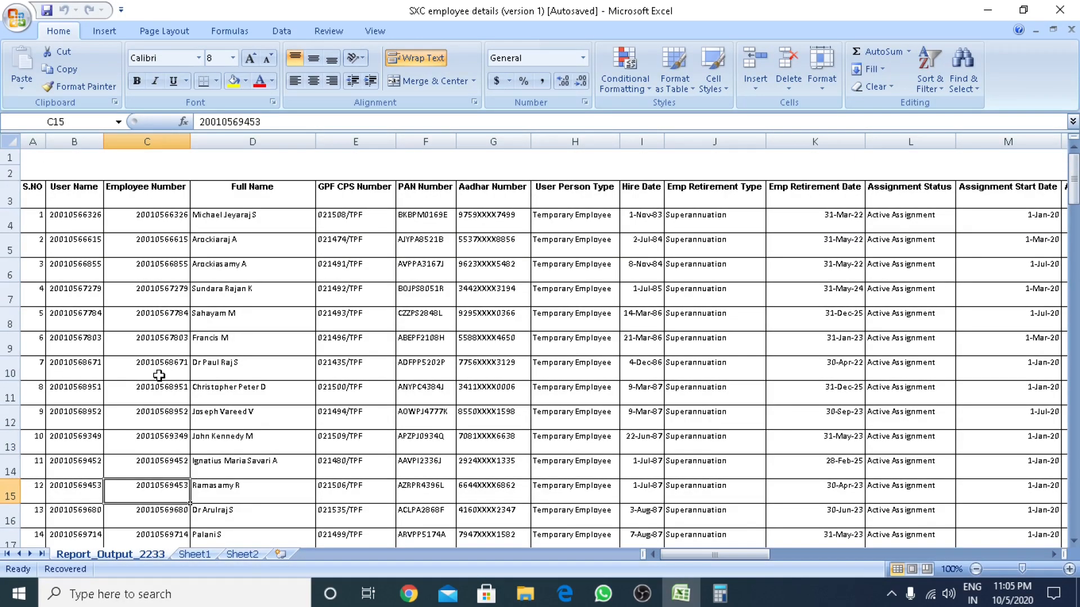
left_click(150, 461)
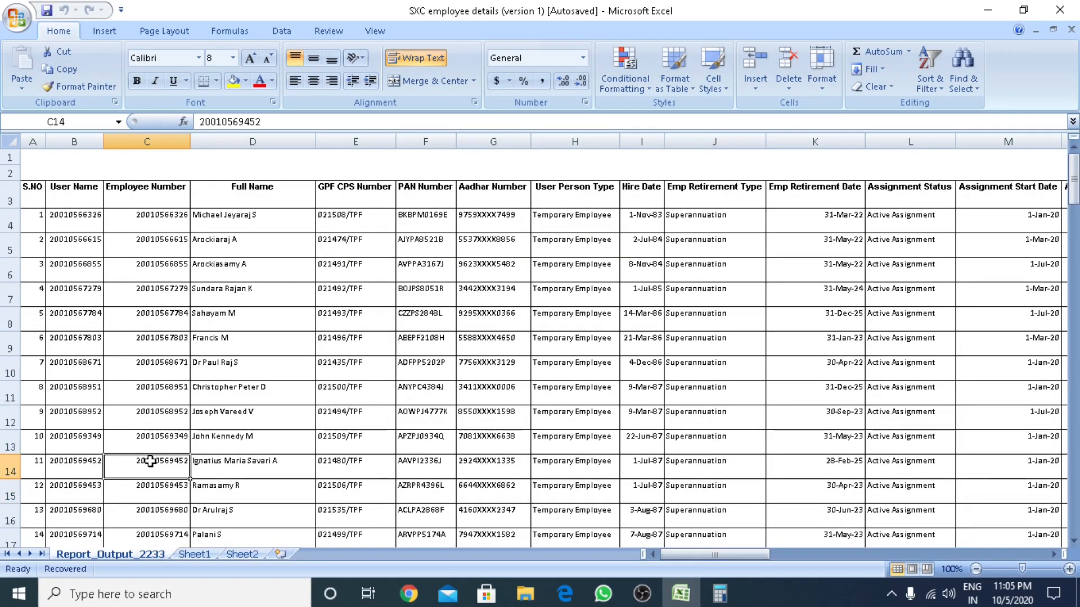
key("ctrl+c")
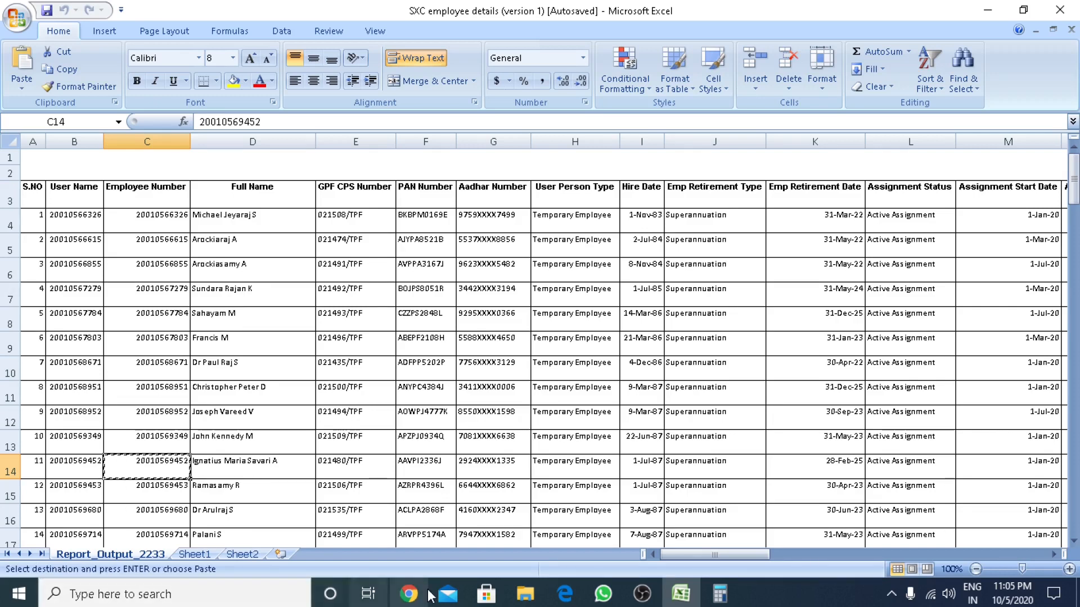
Search the browser's PF Initiation Entry page for the copied employee ID and open that employee's PF entry form.
left_click(409, 593)
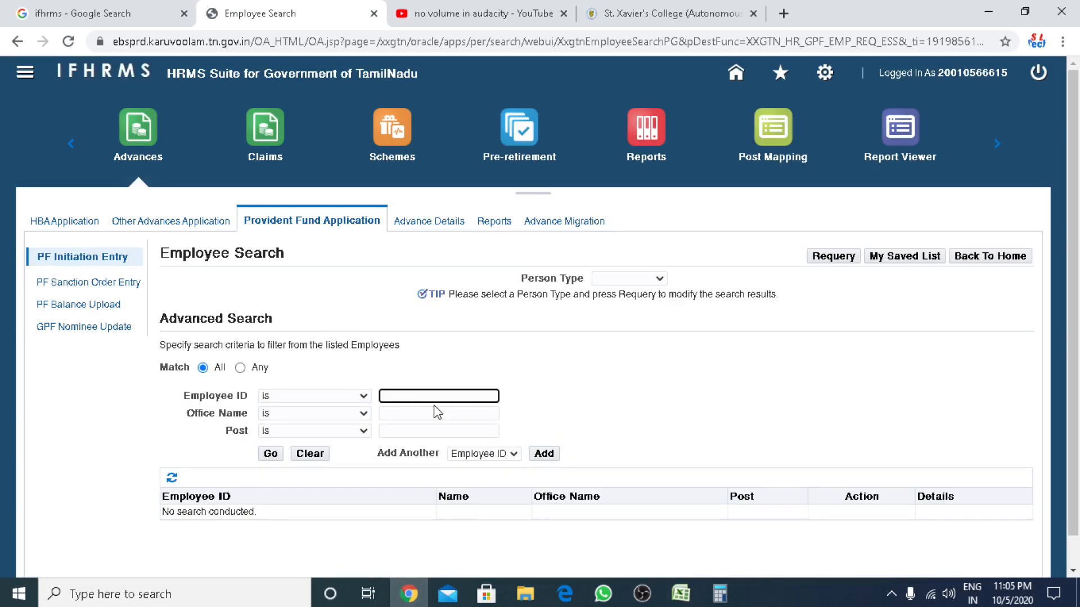
key("ctrl+v")
left_click(274, 453)
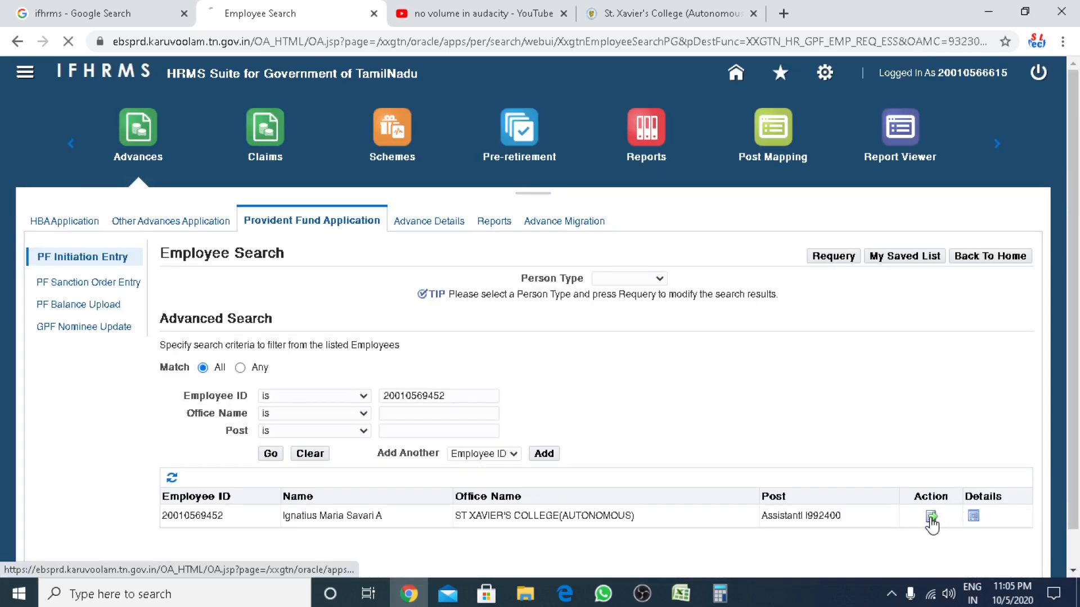
left_click(931, 516)
left_click(186, 397)
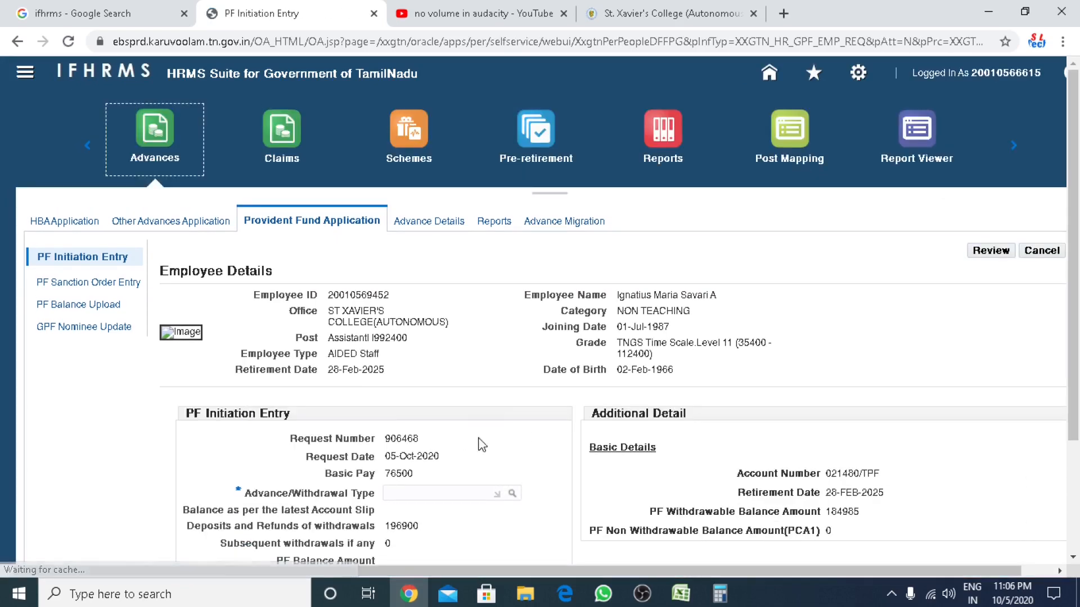
Examine the Deposits and Refunds of withdrawals amount in the PF Initiation Entry form.
scroll(482, 441, "down", 3)
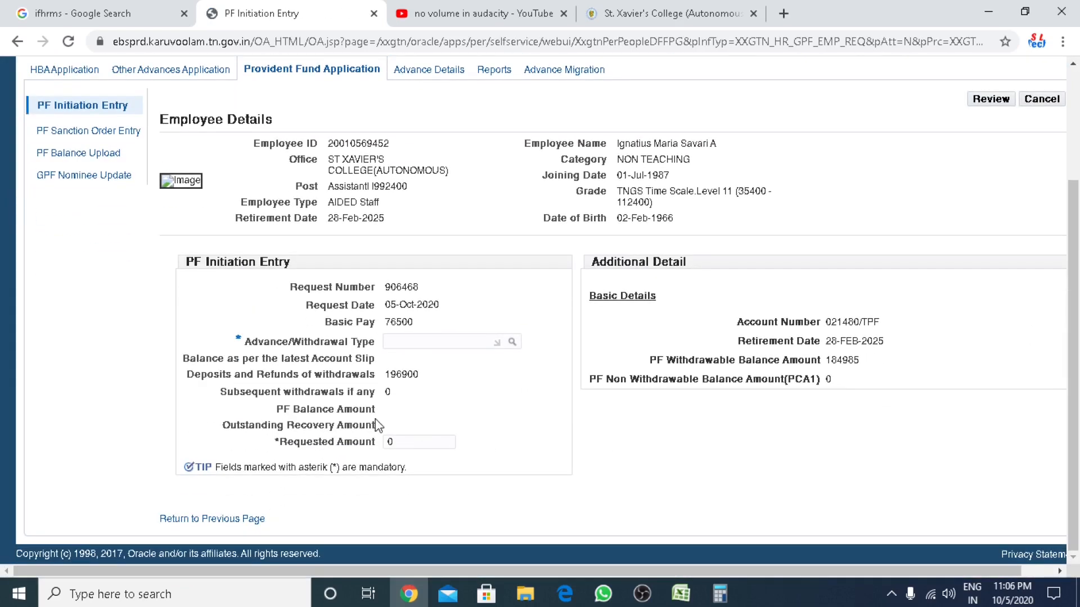
left_click_drag(391, 375, 433, 378)
left_click(390, 380)
left_click_drag(386, 376, 420, 380)
Set the Advance/Withdrawal Type to TPF Aided College Temporary Advance and check the PF Balance Amount.
left_click(512, 343)
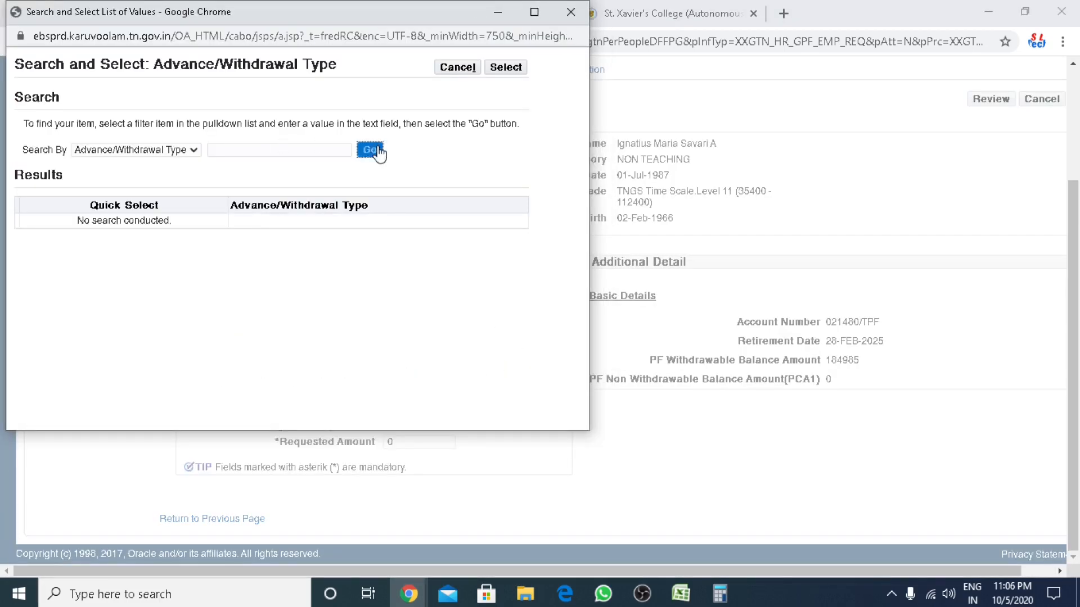
left_click(370, 151)
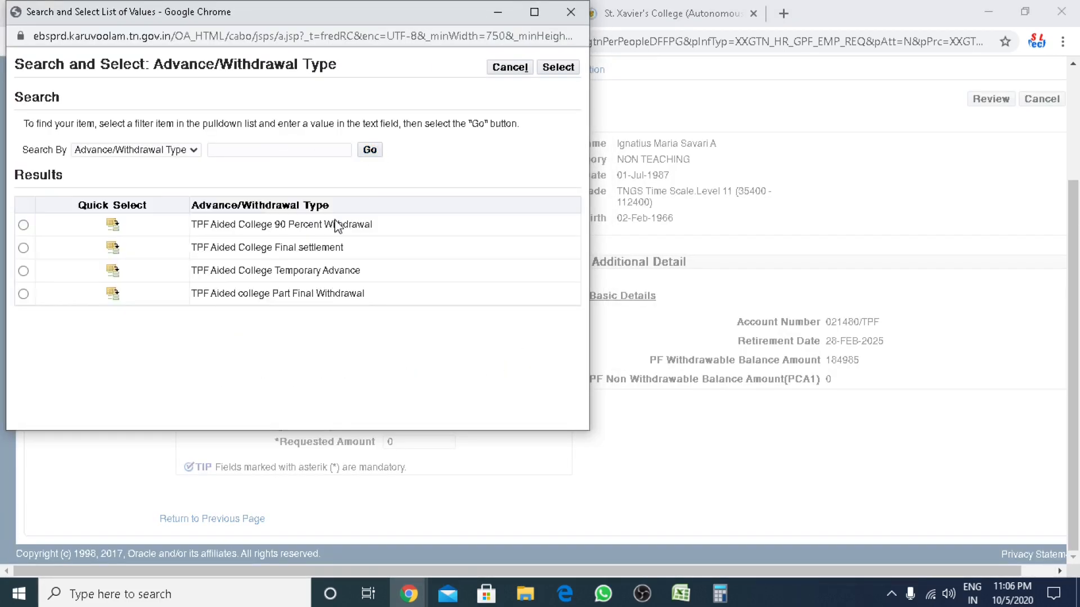
left_click(113, 271)
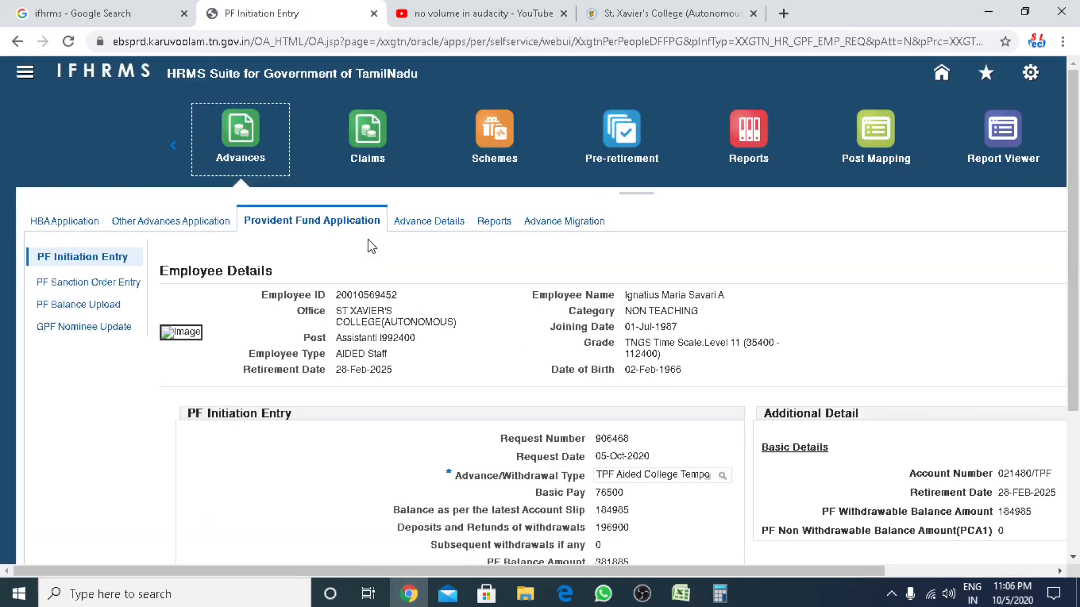
scroll(532, 366, "down", 4)
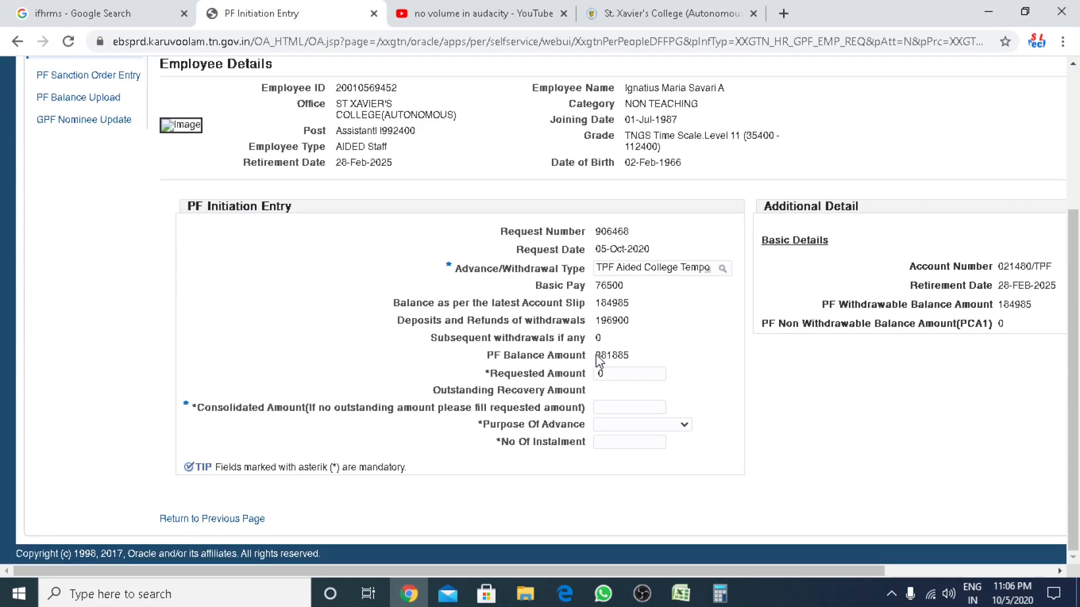
left_click_drag(597, 356, 629, 355)
mouse_move(642, 593)
left_click(633, 543)
left_click(634, 544)
left_click(663, 336)
Compare the PF Withdrawable Balance Amount with the latest account slip balance and the PF Balance Amount.
left_click_drag(822, 306, 1041, 314)
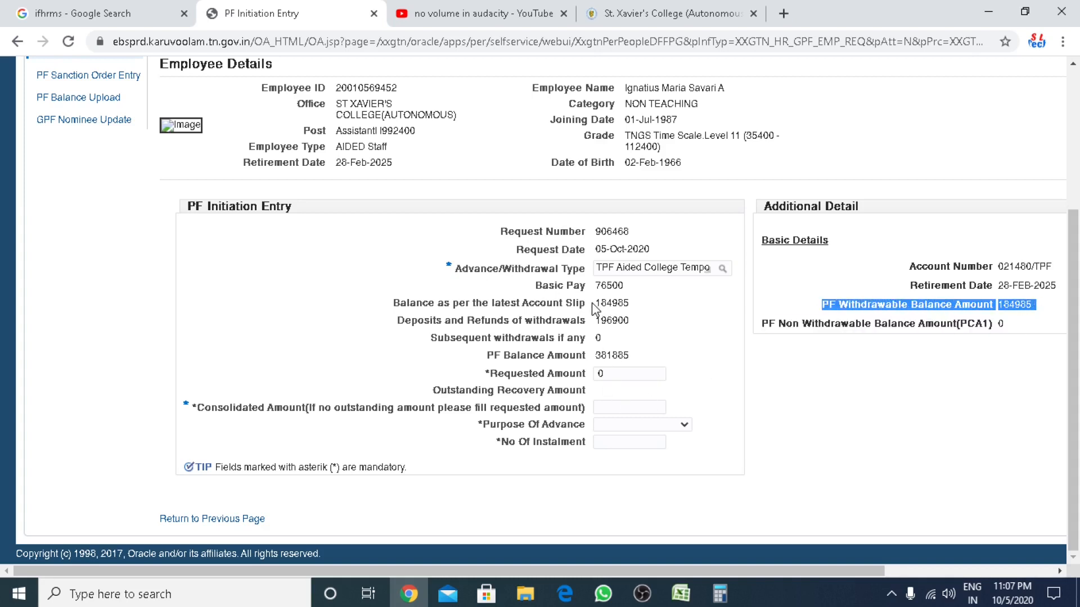
left_click_drag(593, 305, 649, 308)
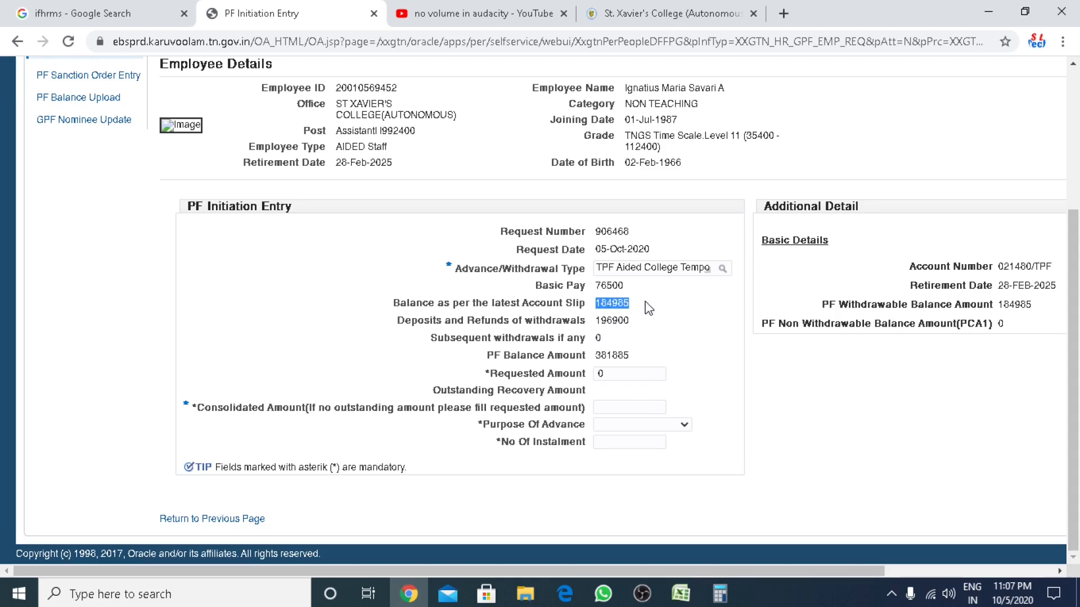
left_click_drag(595, 355, 673, 374)
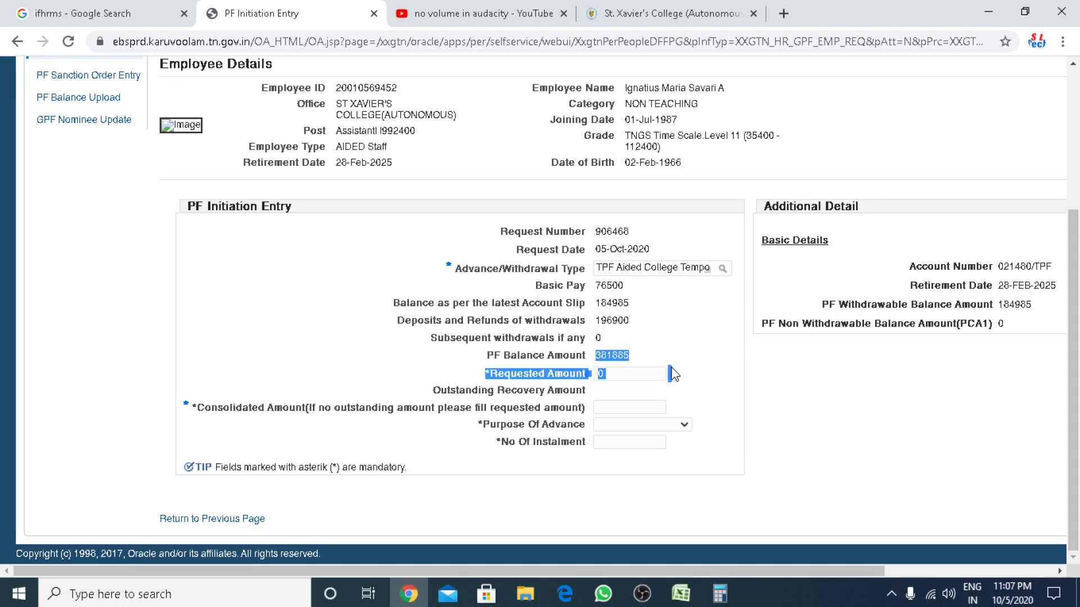
left_click(643, 353)
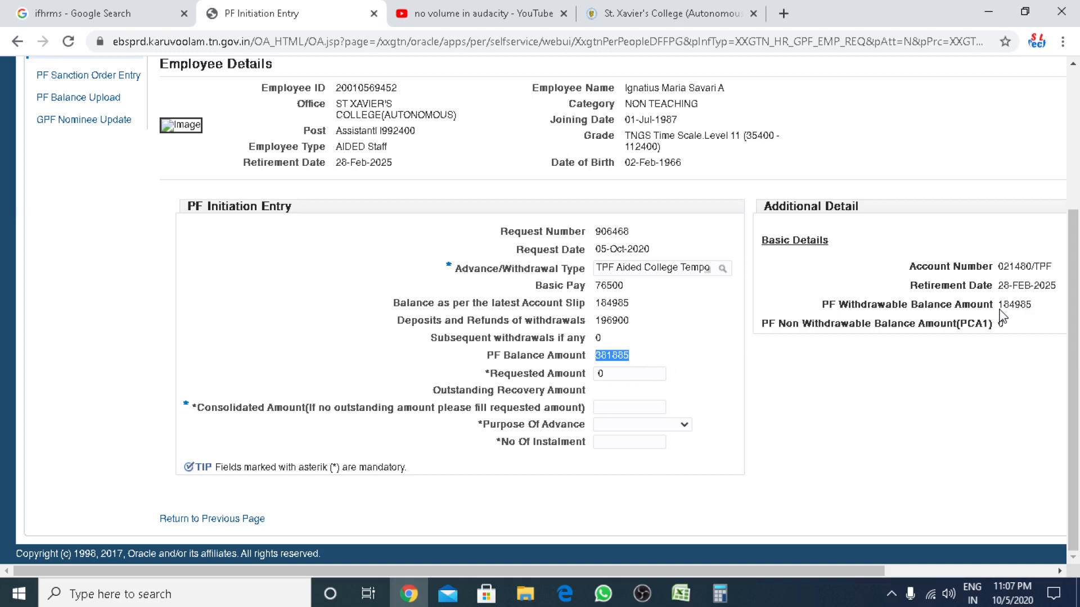
left_click_drag(999, 310, 1034, 311)
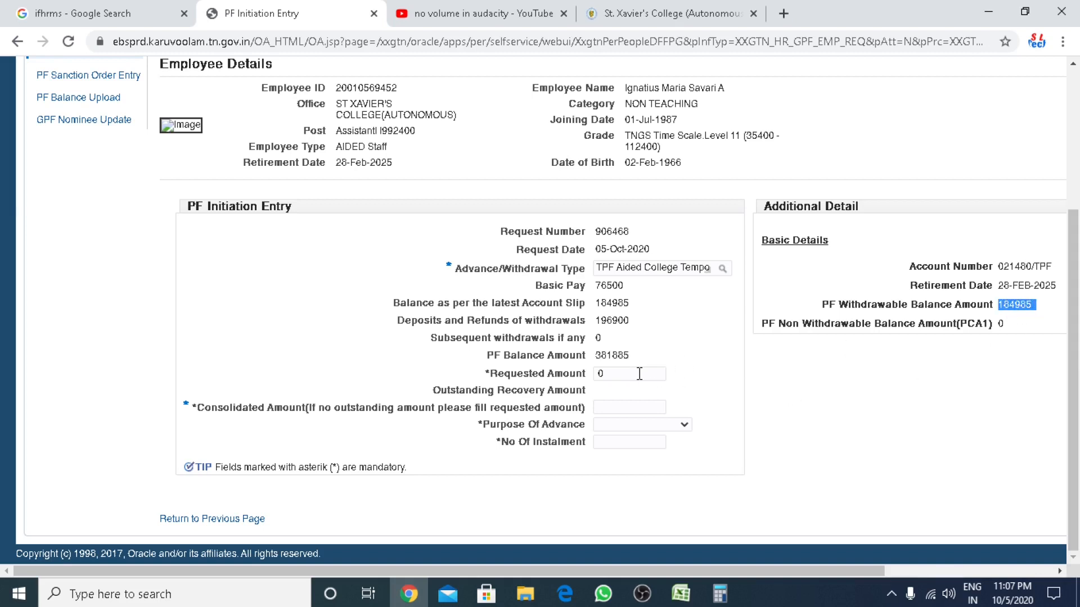
left_click(596, 363)
double_click(596, 357)
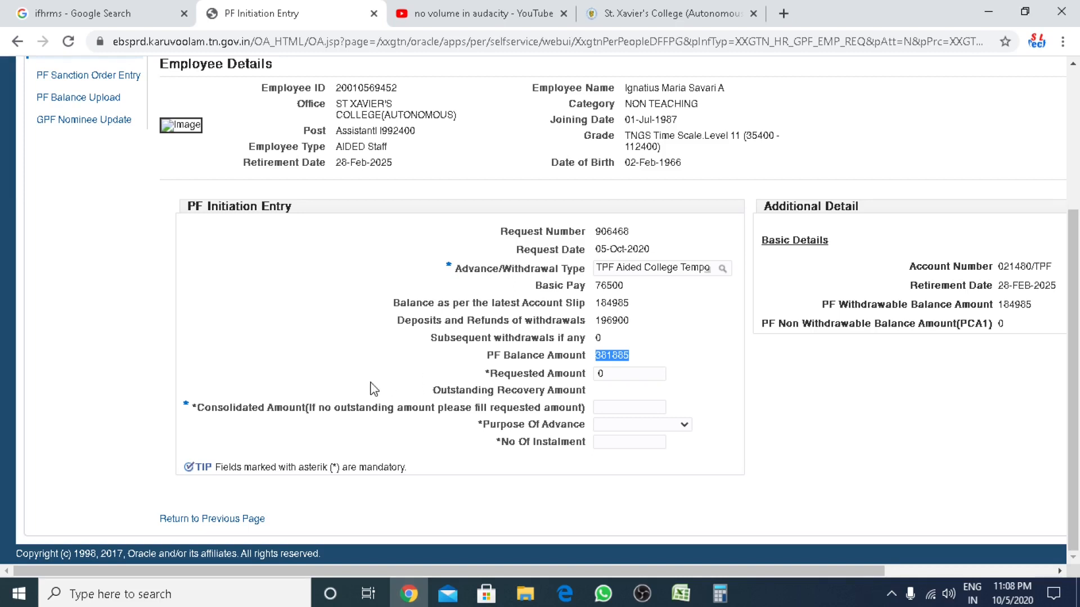
left_click(596, 360)
double_click(596, 360)
Clear Calculator and work out 70% of the PF balance of 381885.
left_click(720, 594)
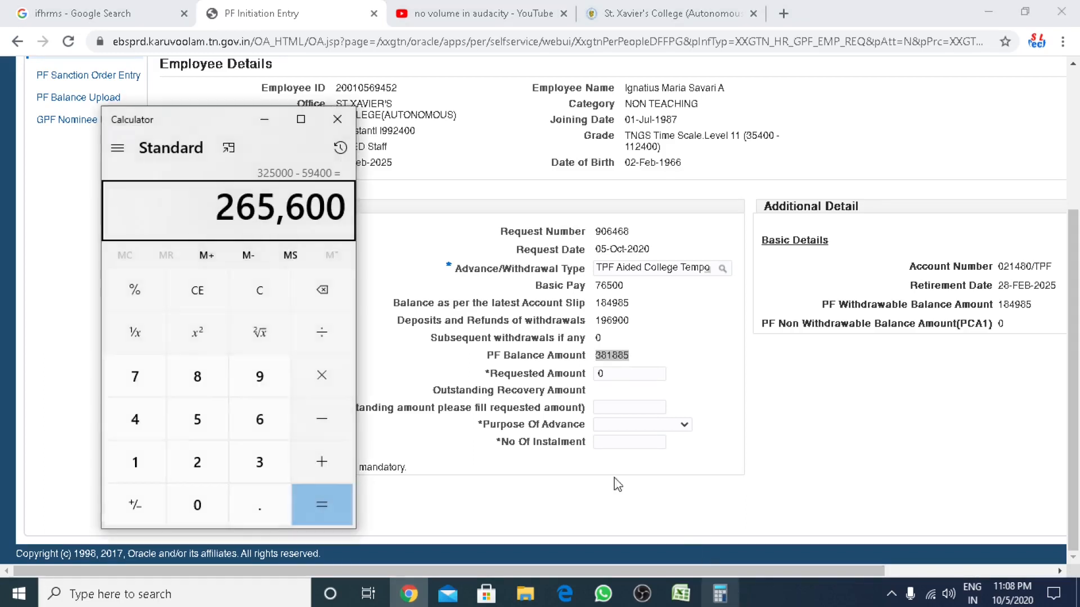
left_click(264, 293)
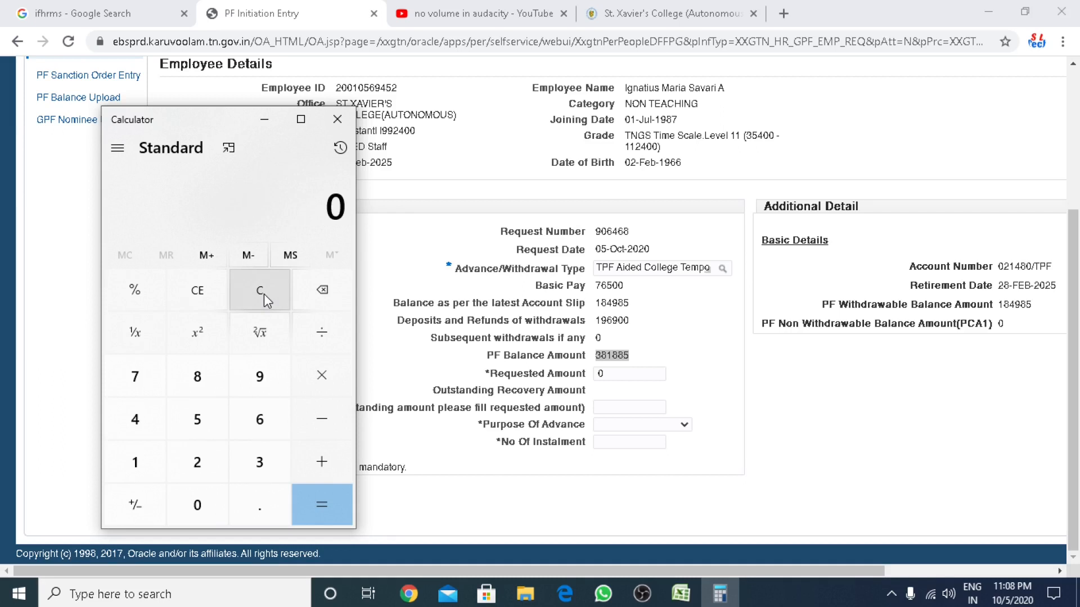
type("381,885")
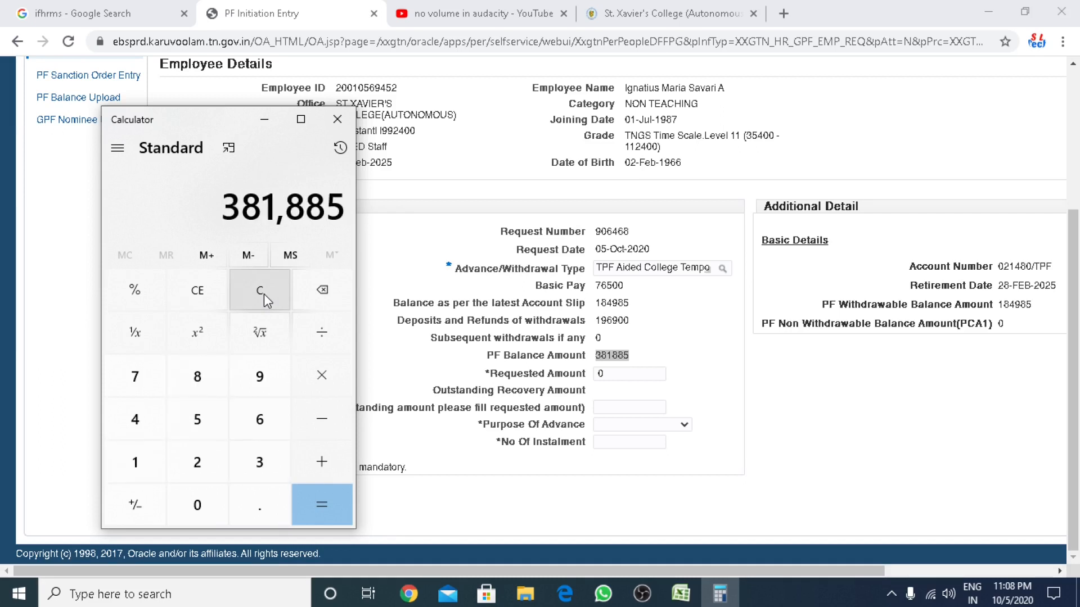
left_click(298, 372)
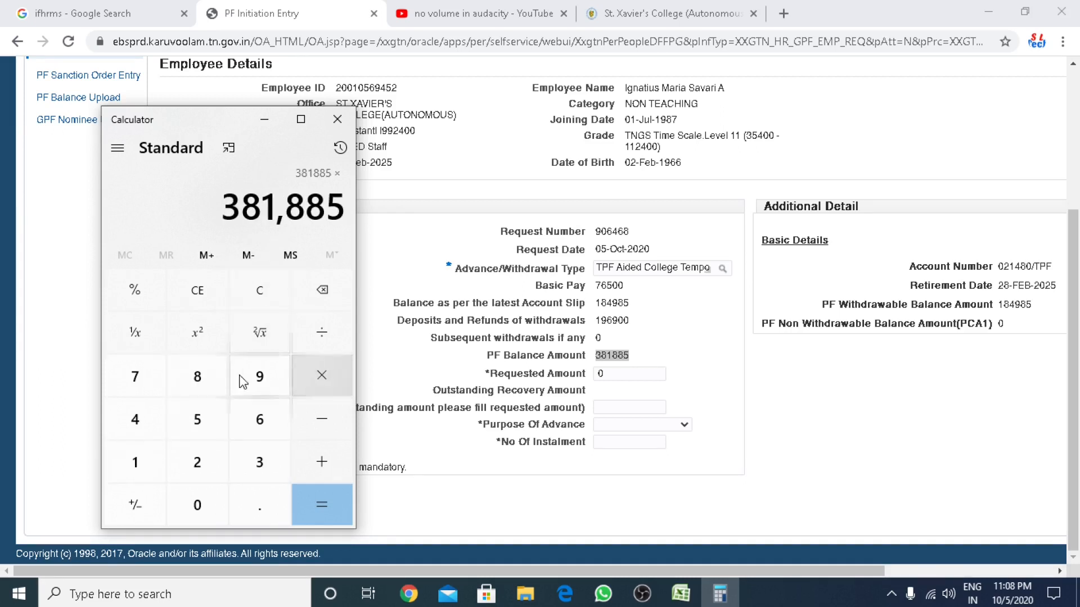
left_click(137, 379)
left_click(202, 508)
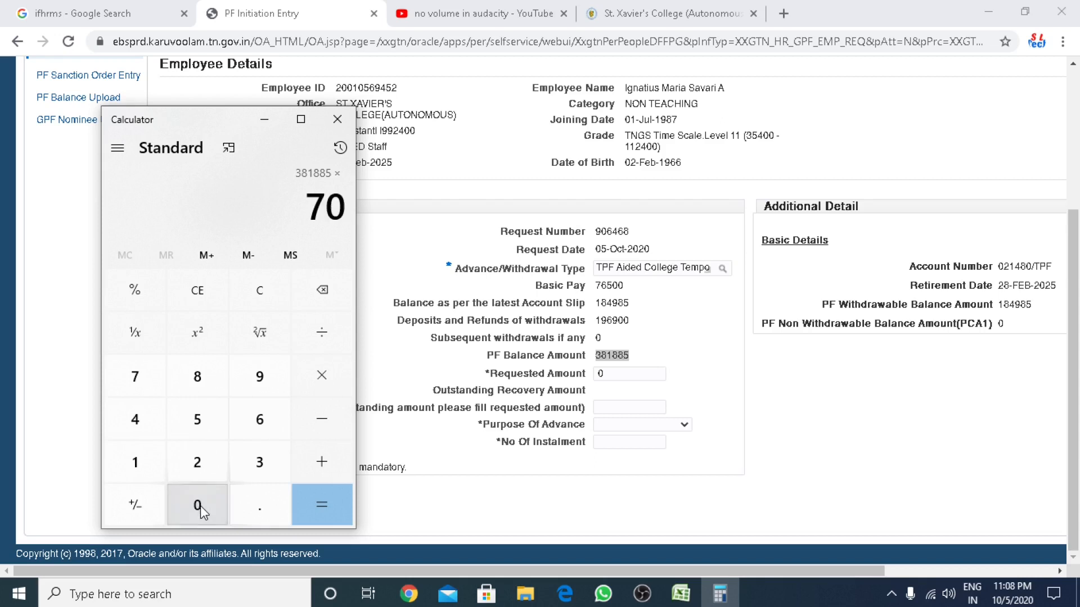
left_click(135, 290)
left_click(308, 495)
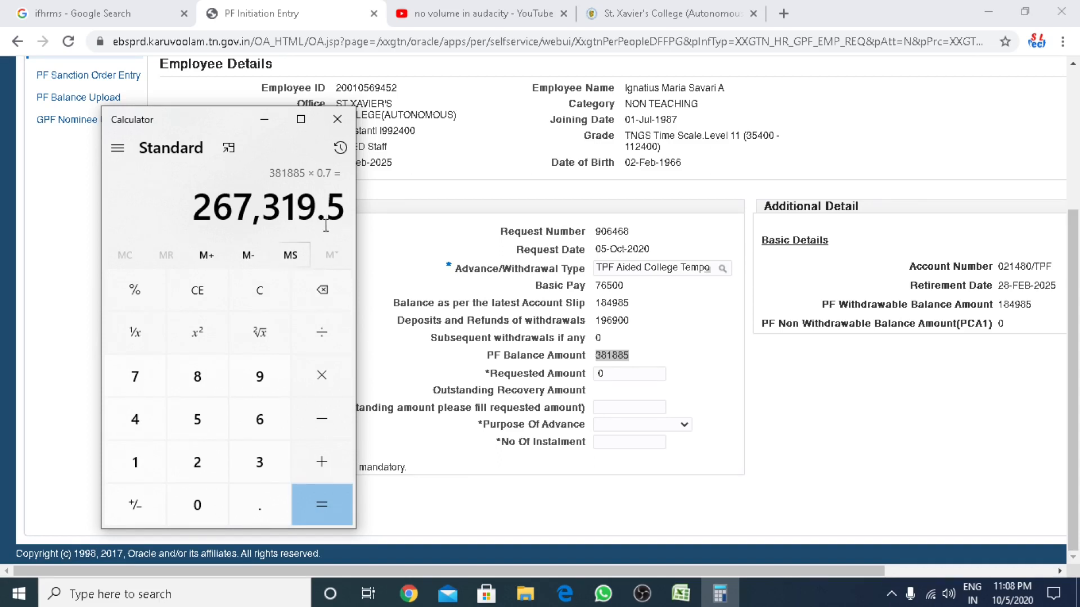
Enter 267500 as the Requested Amount in the PF initiation form and recheck it against the Calculator result.
left_click(613, 375)
left_click(614, 374)
key("BackSpace")
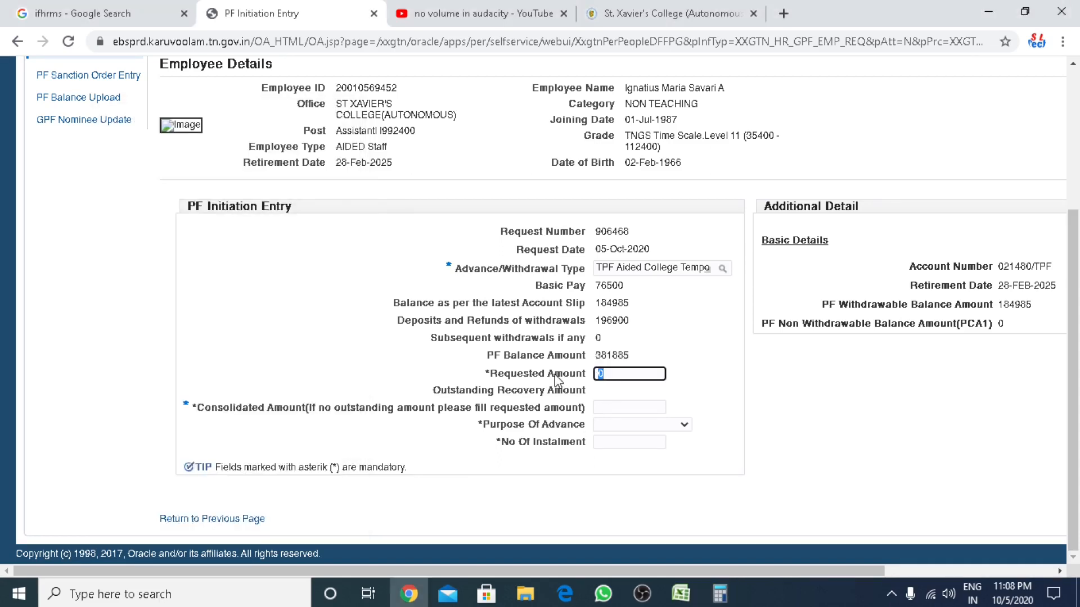
type("267500")
left_click(720, 596)
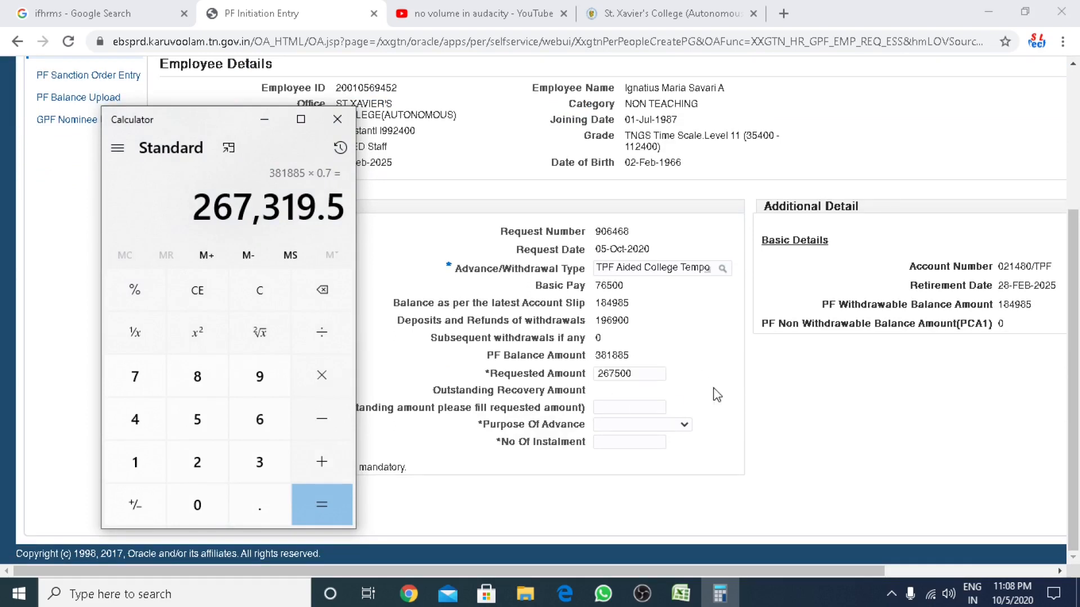
left_click(264, 119)
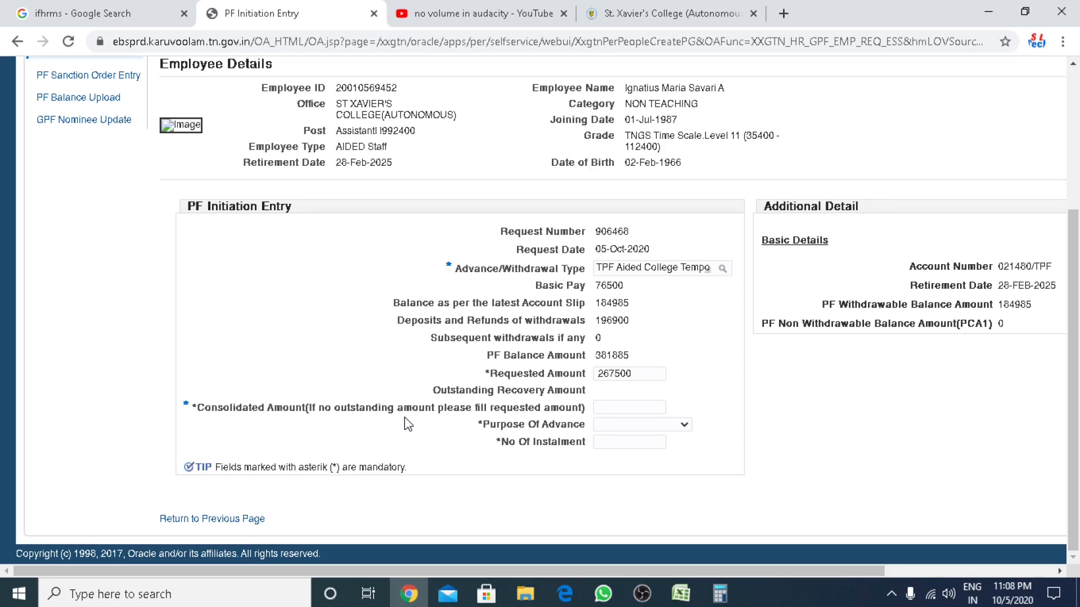
Complete the PF initiation entry with Consolidated Amount 267500, Purpose Of Advance Medical Treatment and 36 instalments.
left_click(608, 406)
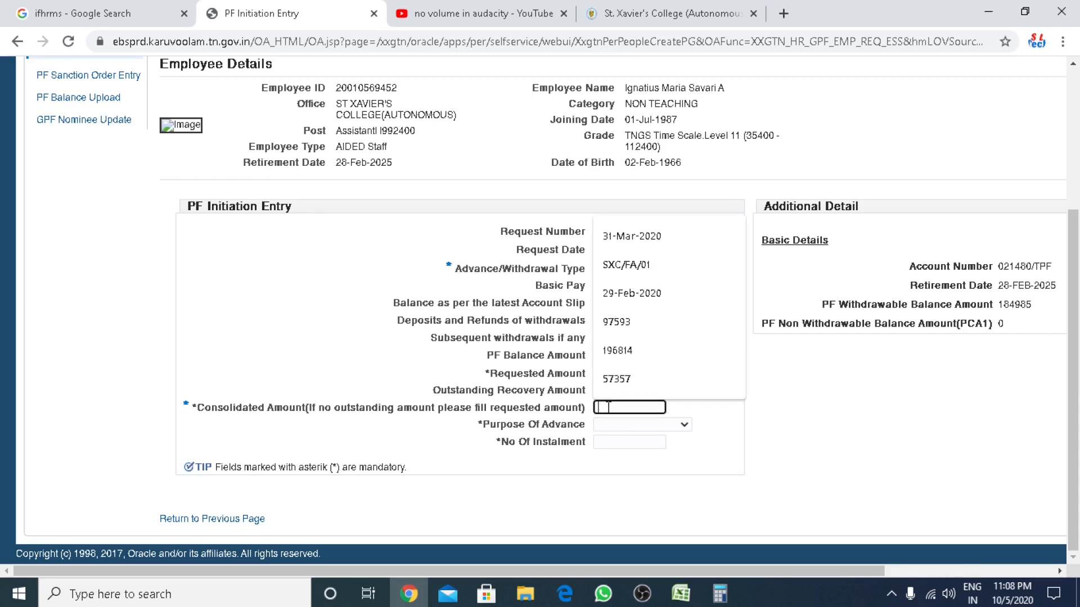
type("267500")
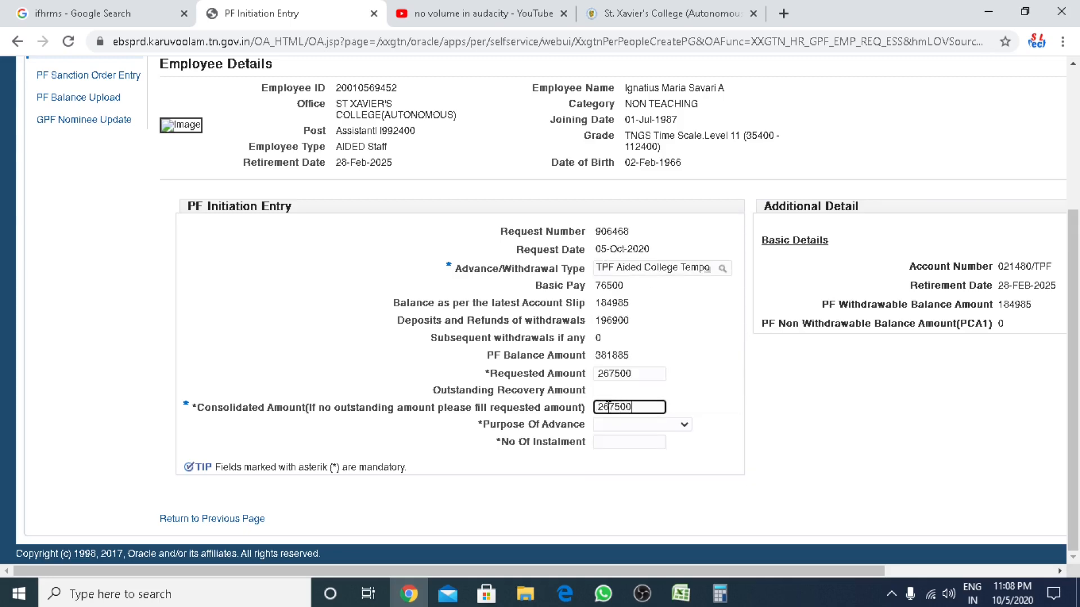
left_click(621, 426)
left_click(685, 426)
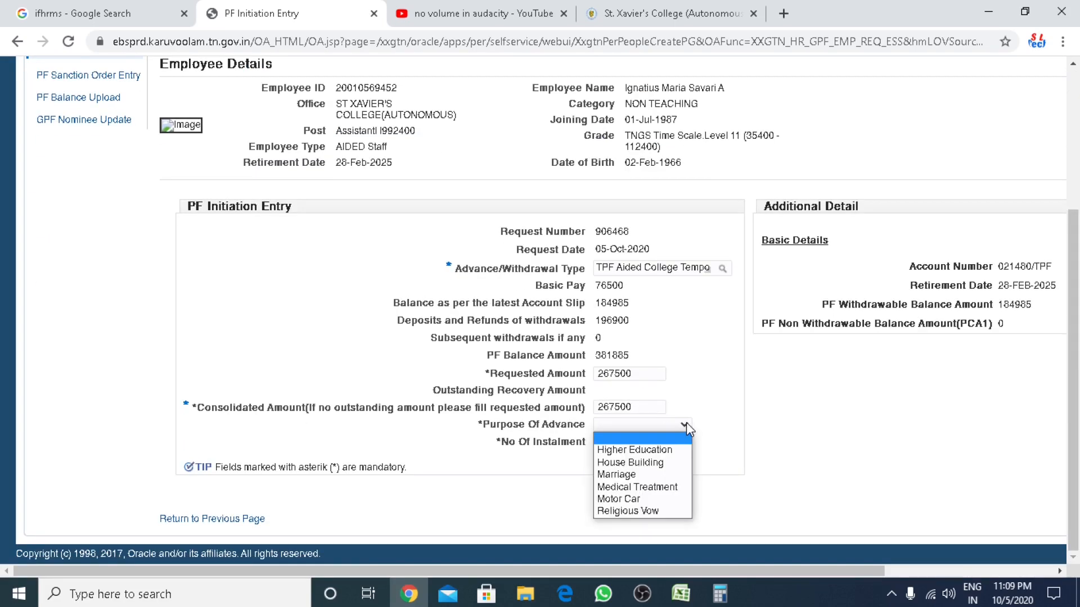
left_click(667, 488)
left_click(629, 444)
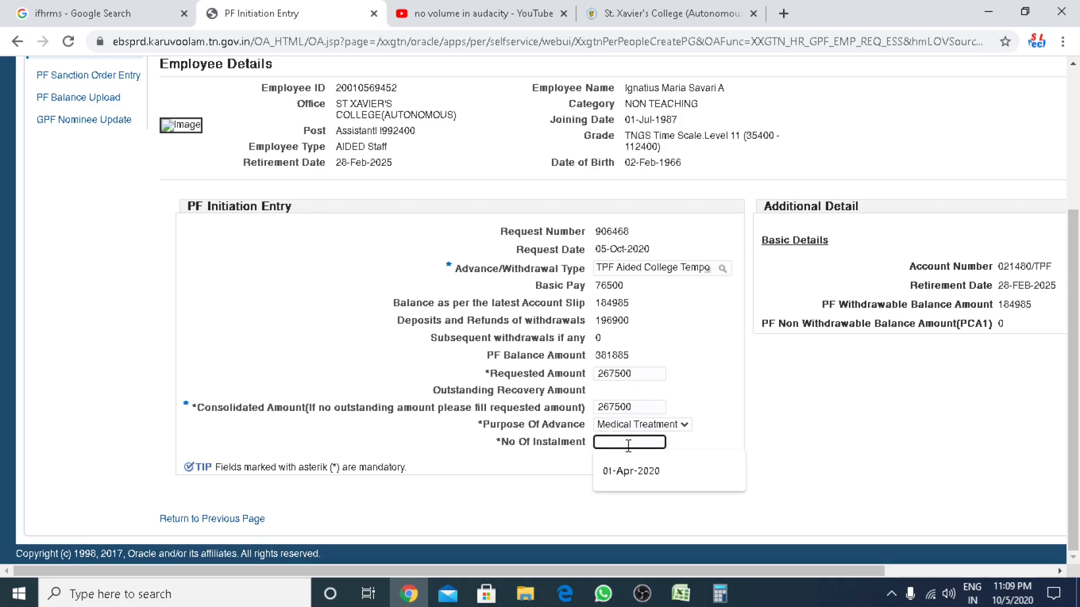
type("36")
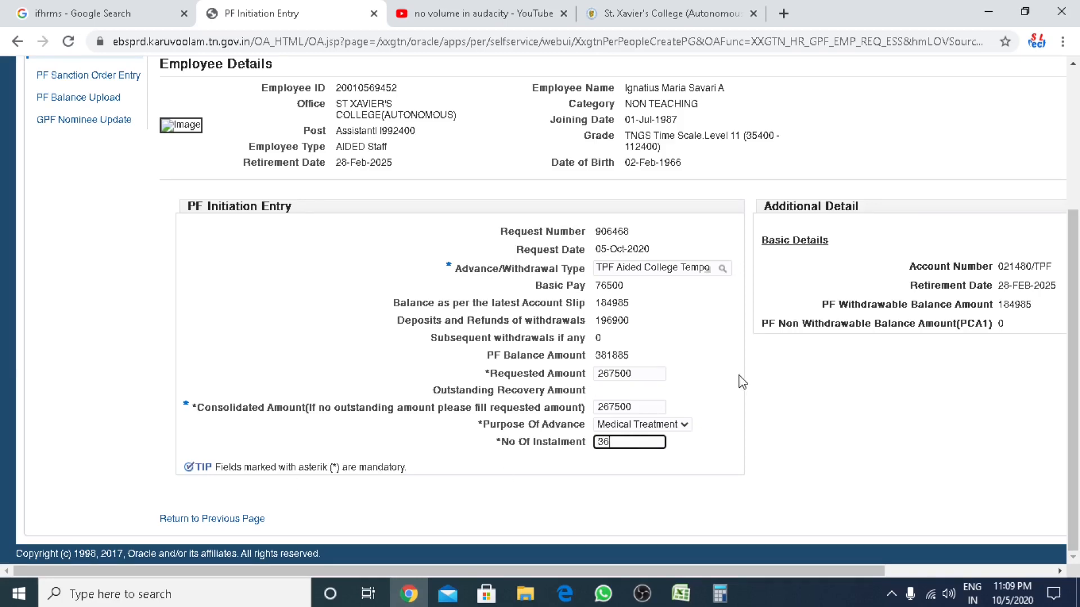
Recheck the completed PF initiation entry and send it to the review page.
scroll(795, 412, "up", 4)
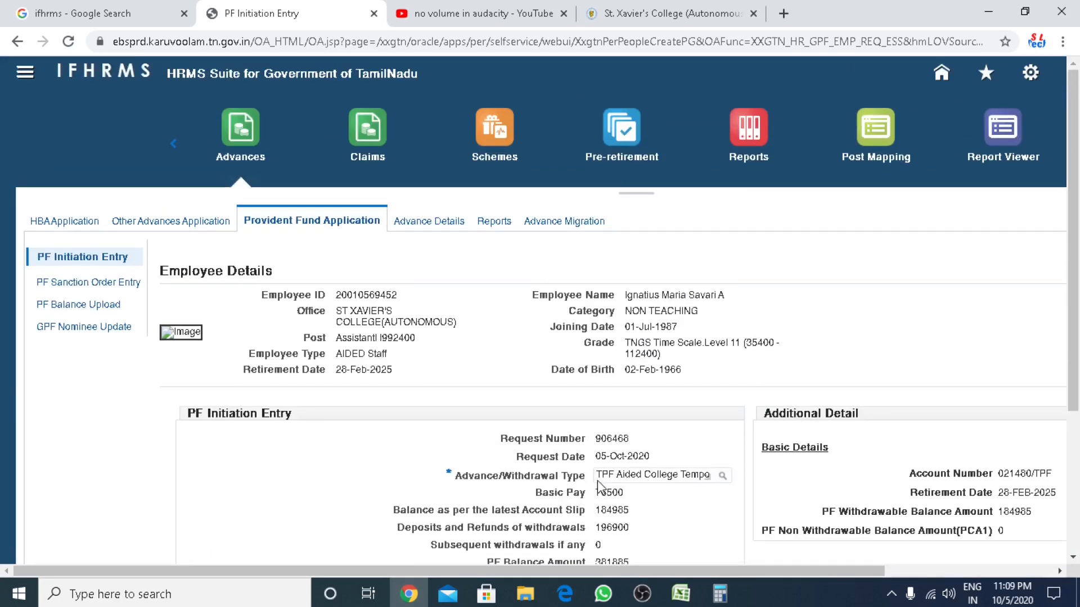
left_click_drag(607, 571, 775, 572)
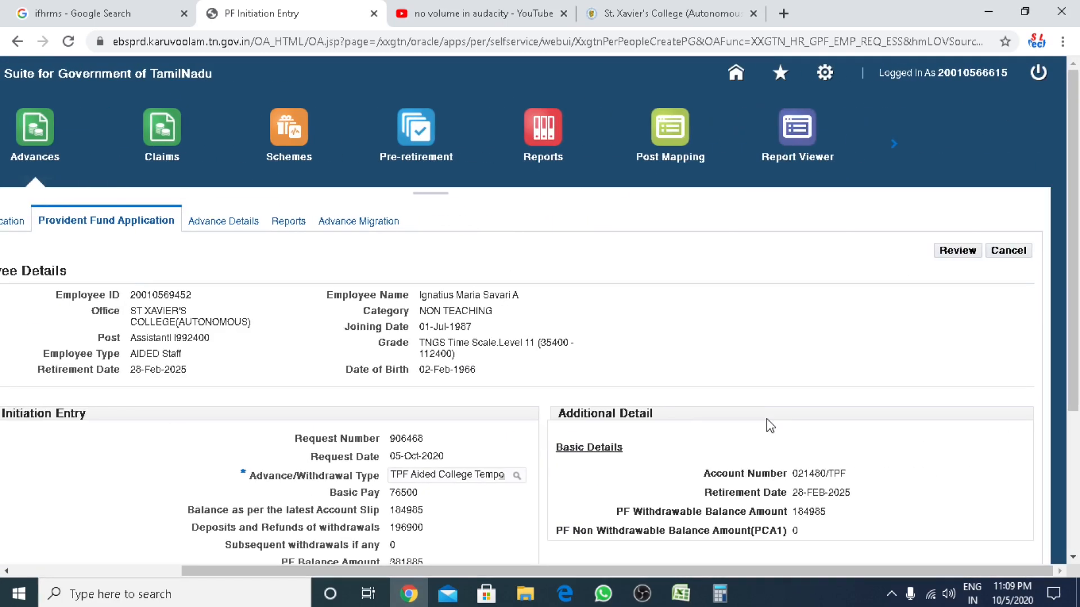
left_click(946, 263)
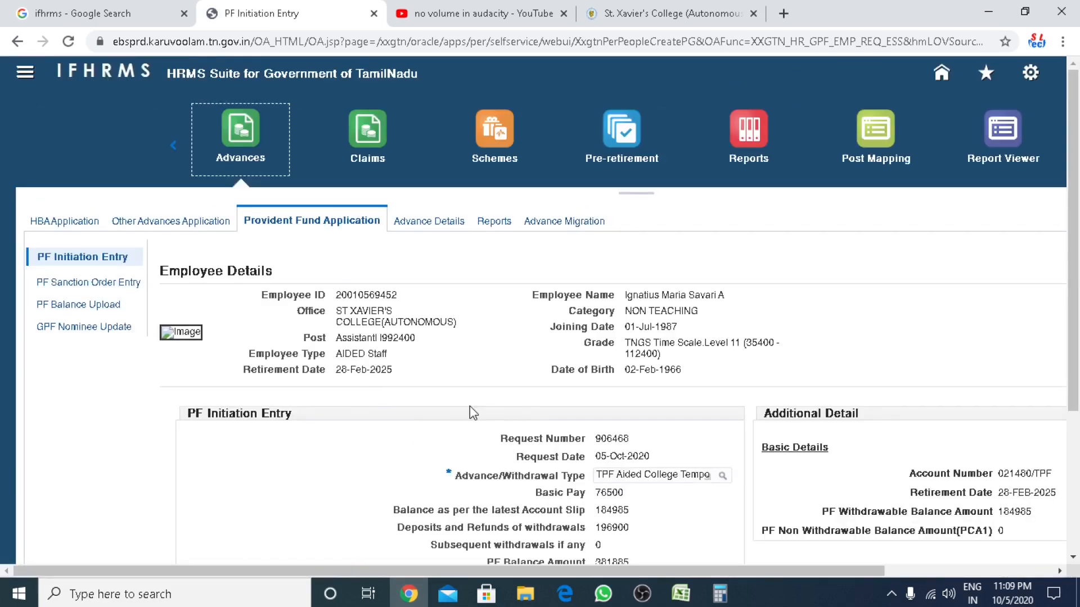
scroll(473, 413, "down", 4)
key("ctrl+0")
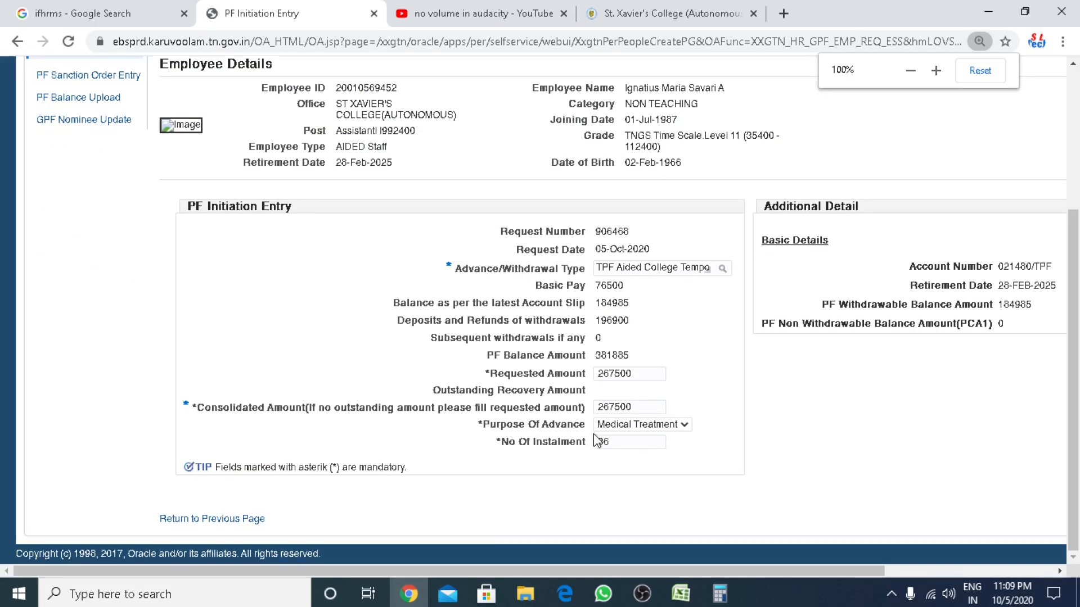
left_click_drag(410, 570, 579, 570)
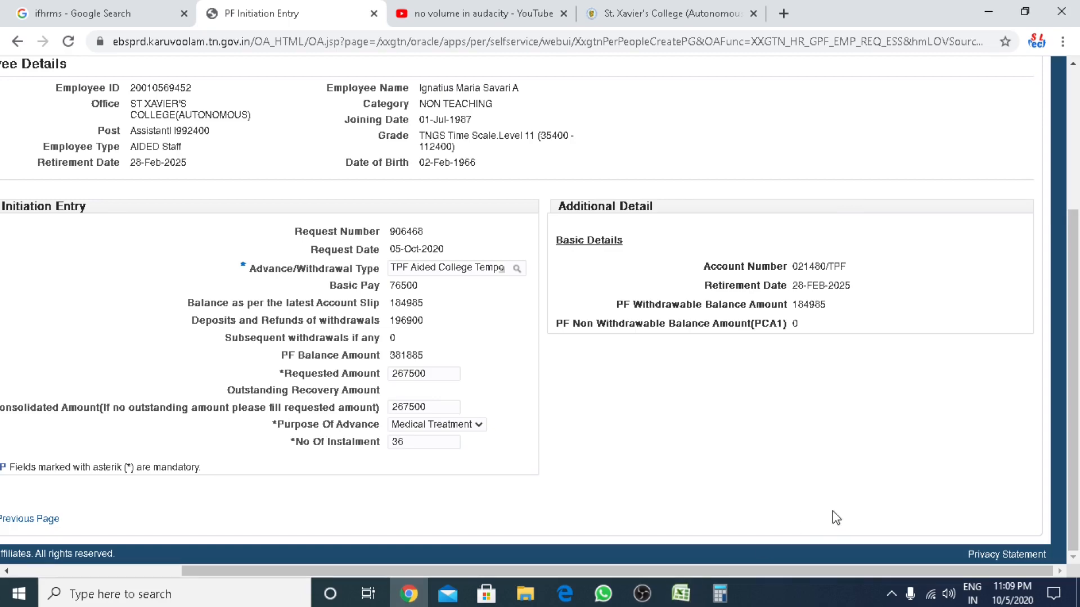
scroll(874, 410, "up", 6)
left_click(946, 252)
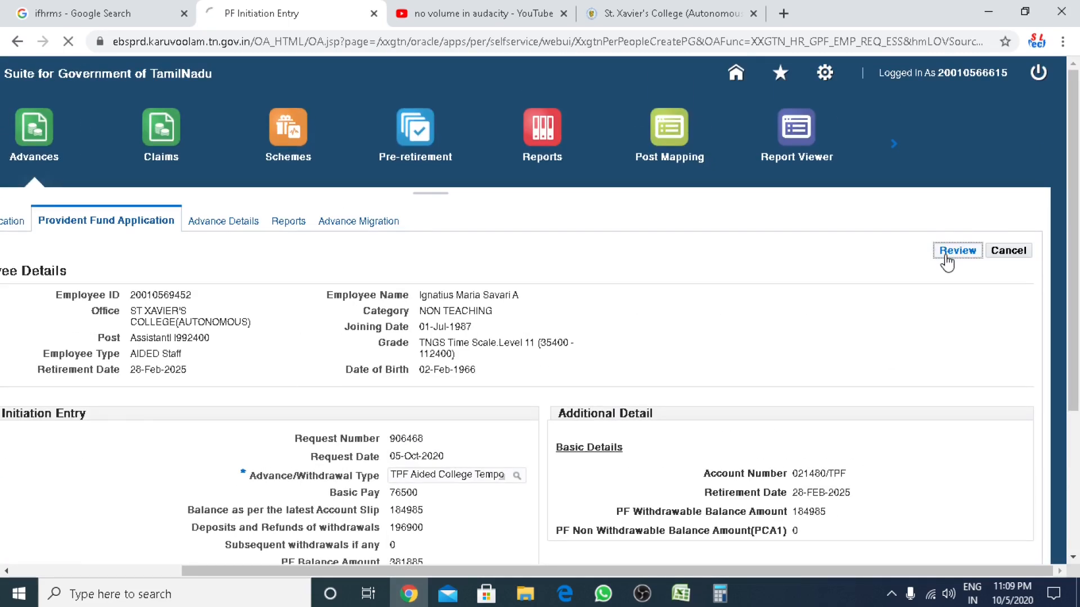
Examine the reviewed request's details, the available Approver Groups, the attachment section and the submission options without choosing a group.
scroll(759, 418, "down", 4)
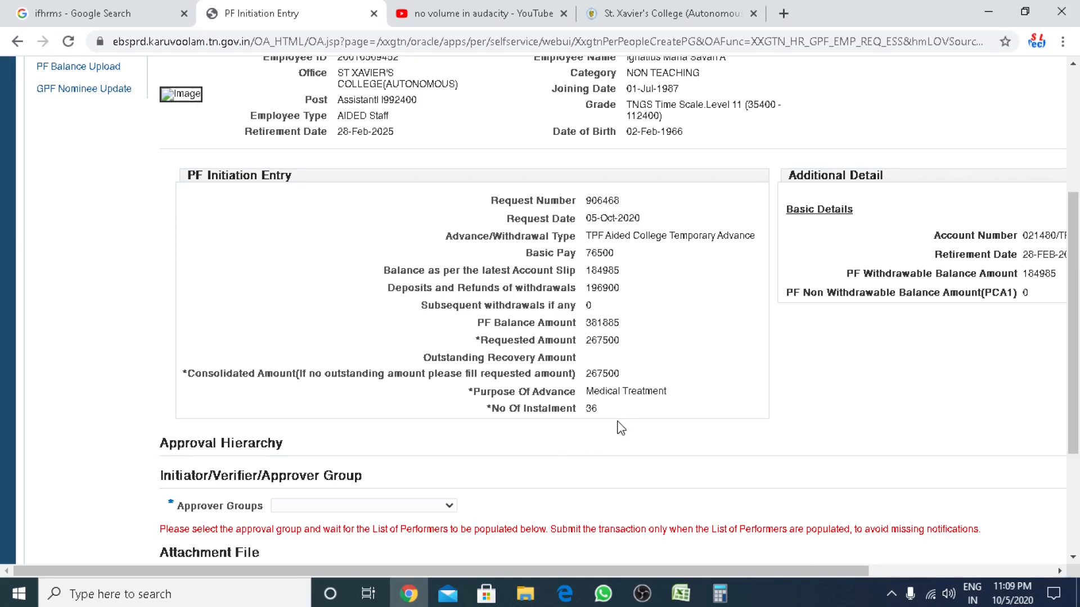
left_click(449, 506)
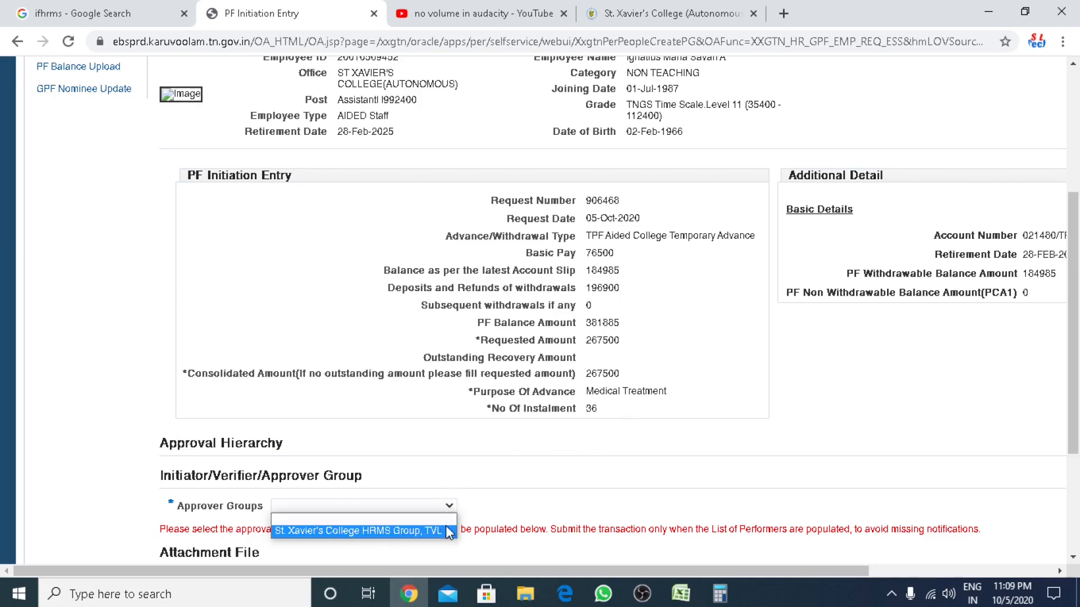
left_click(570, 453)
left_click_drag(528, 566, 710, 565)
scroll(730, 518, "down", 3)
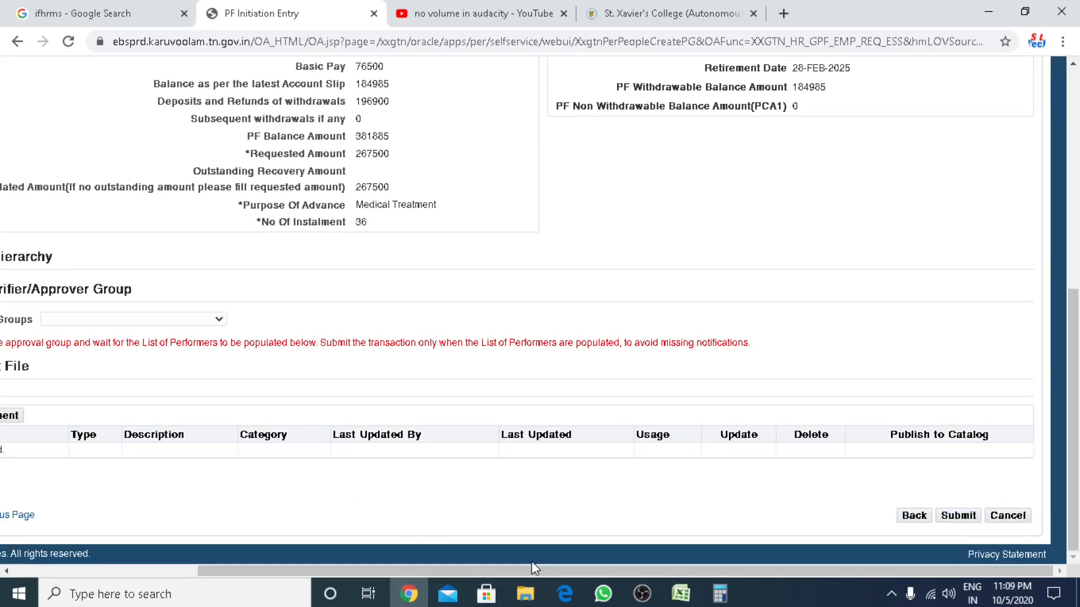
left_click_drag(532, 564, 337, 570)
scroll(384, 450, "up", 7)
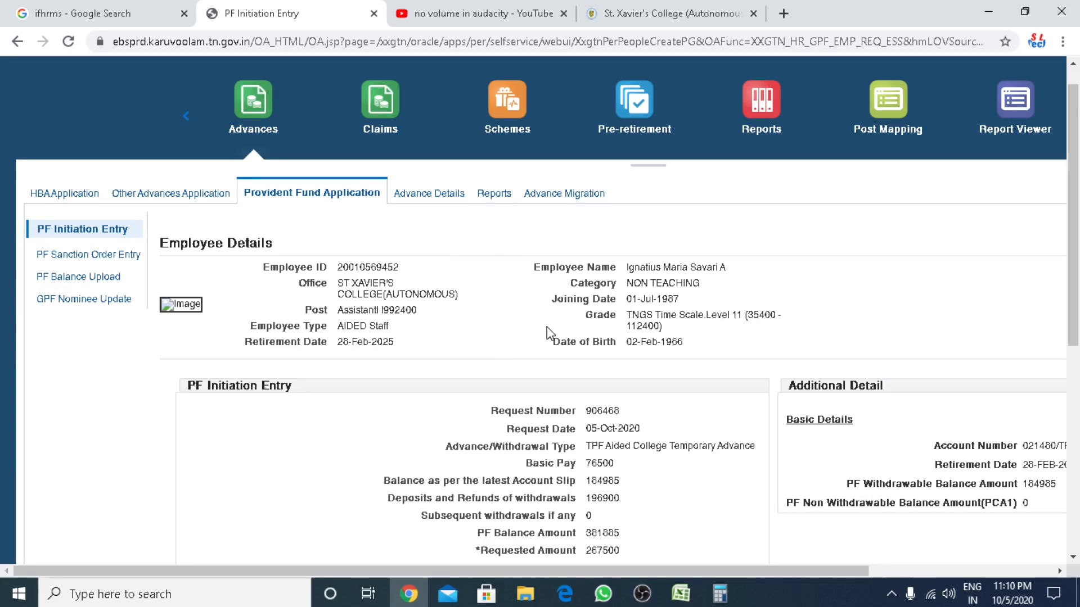
Open PF Sanction Order Entry and search for the employee using the employee ID copied from the Excel employee sheet.
left_click(69, 259)
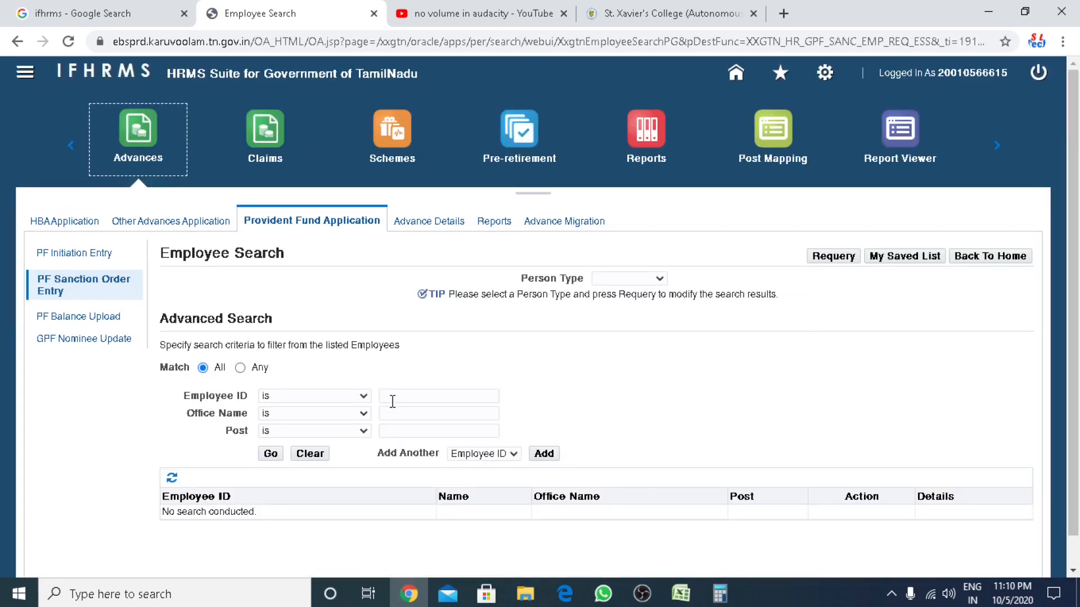
left_click(681, 593)
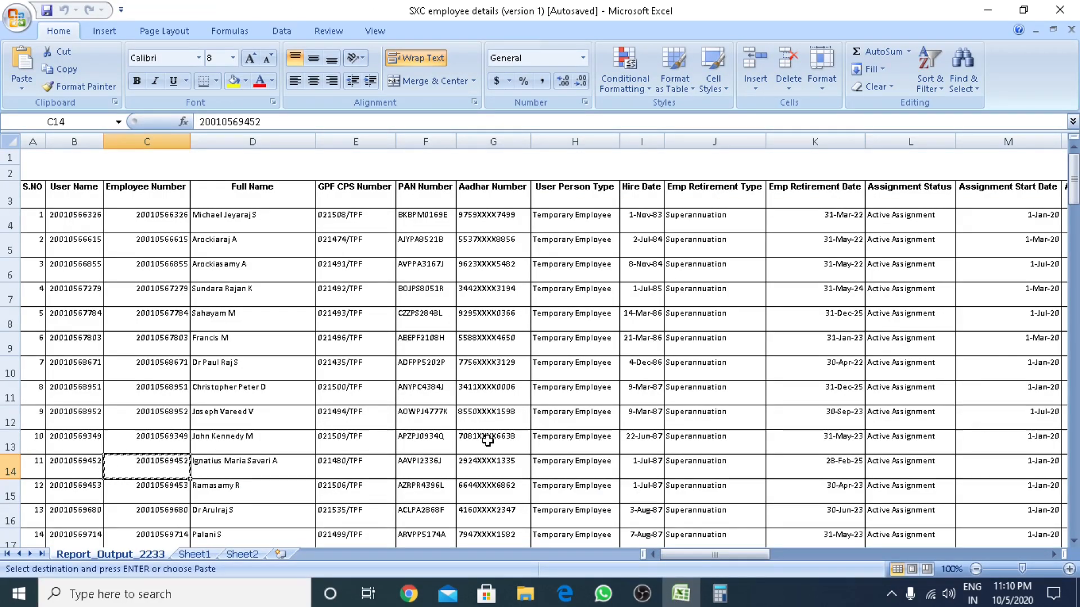
key("ctrl+v")
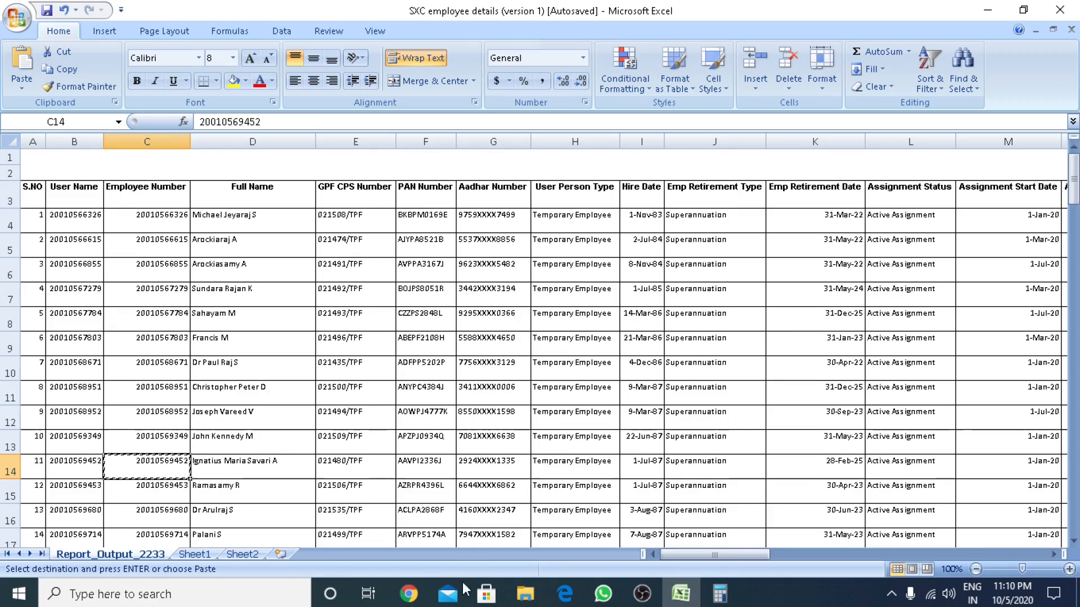
left_click(408, 591)
left_click(466, 395)
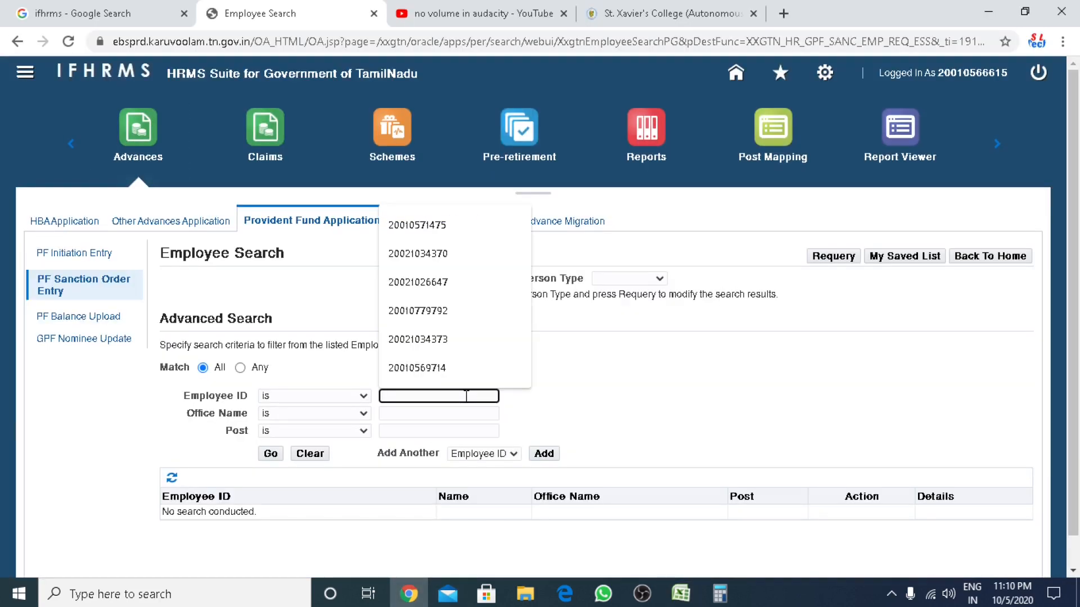
key("ctrl+v")
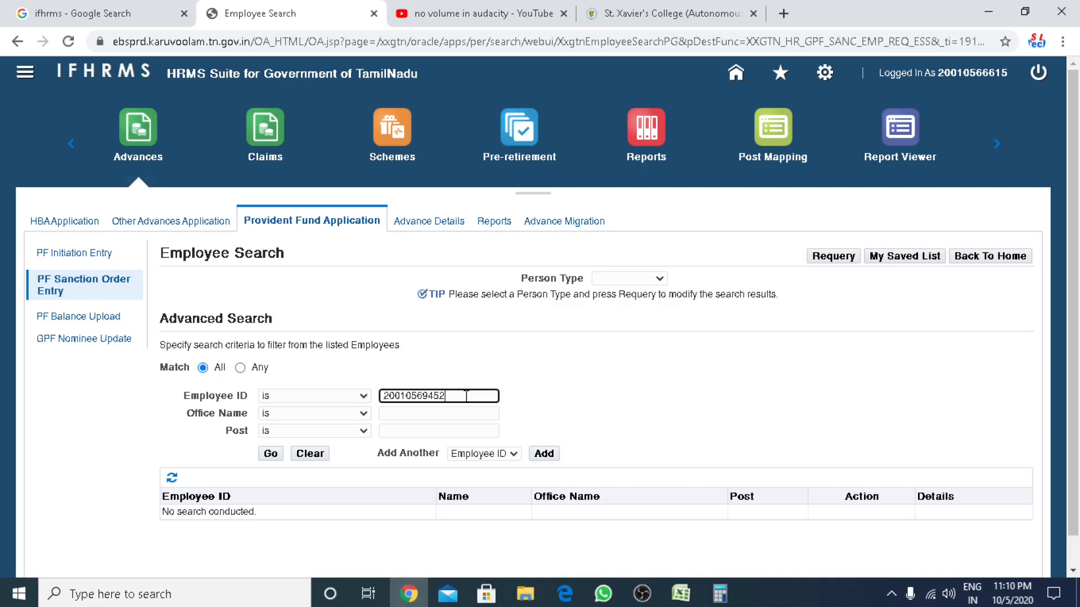
left_click(260, 453)
Open the found employee's sanction order details and create a new PF sanction order entry.
scroll(748, 492, "down", 1)
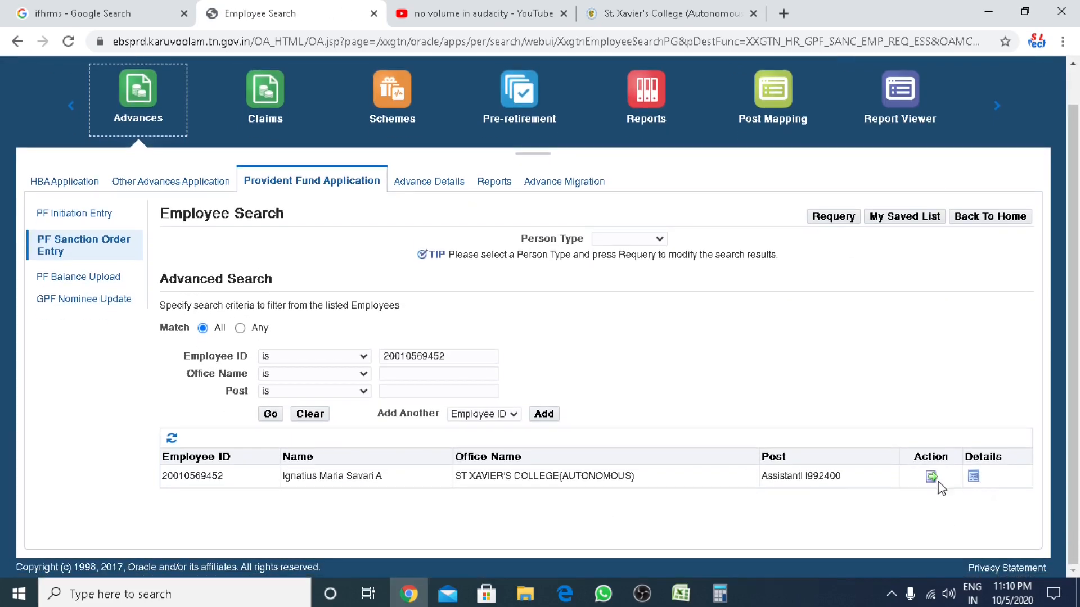
left_click(931, 477)
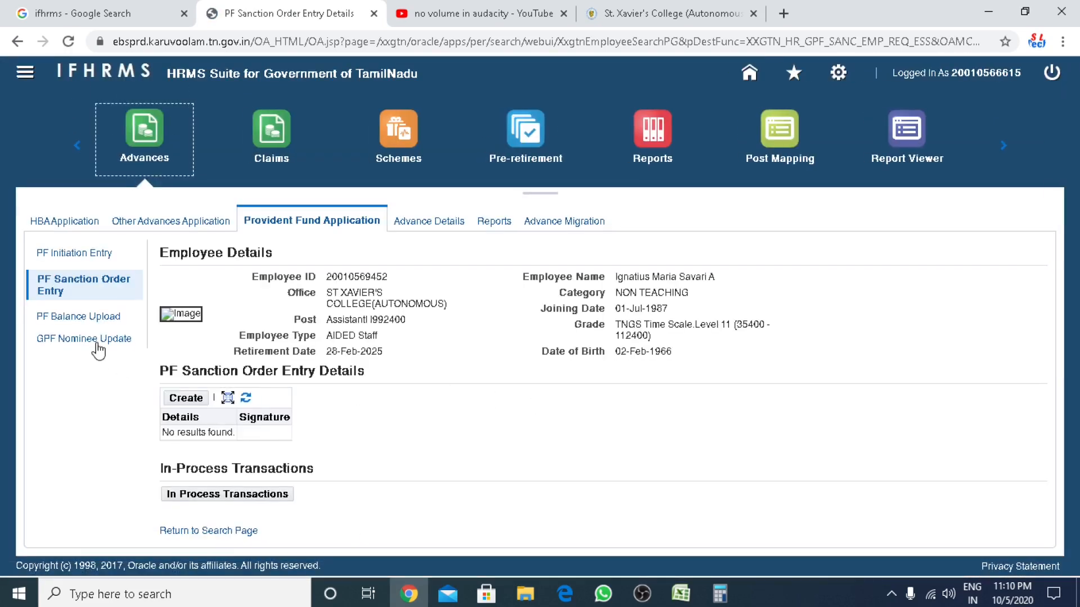
left_click(184, 399)
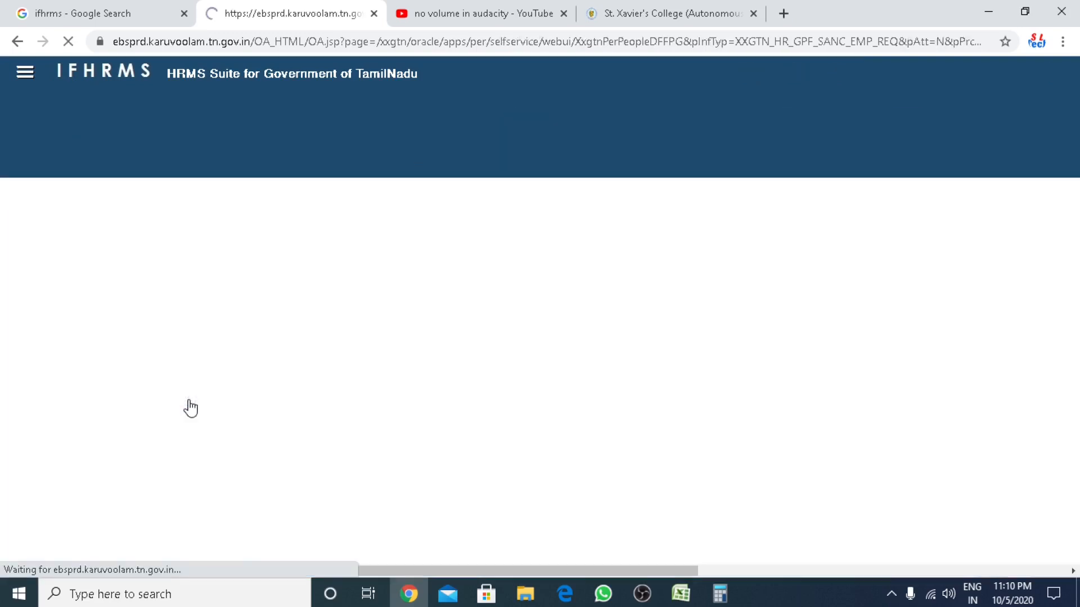
scroll(404, 424, "down", 3)
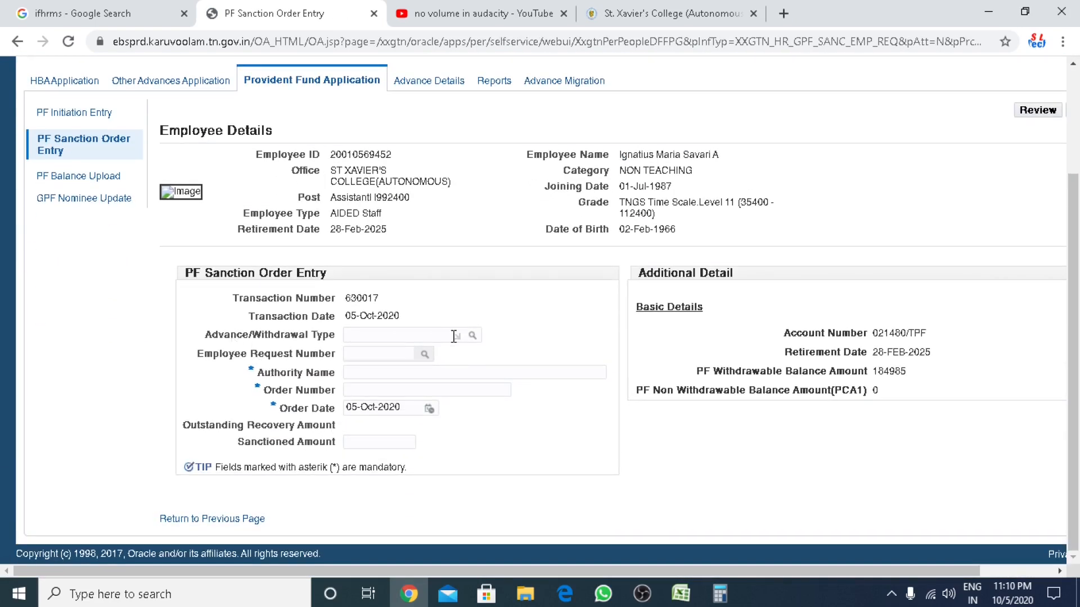
Set the sanction order's Advance/Withdrawal Type to TPF Aided College Temporary Advance.
left_click(472, 339)
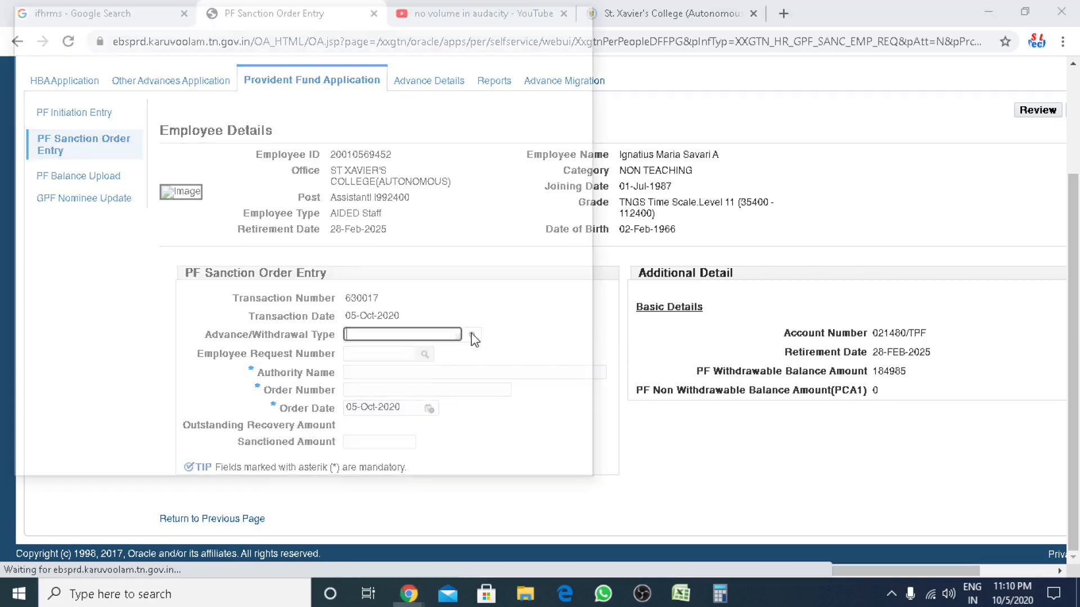
left_click(371, 151)
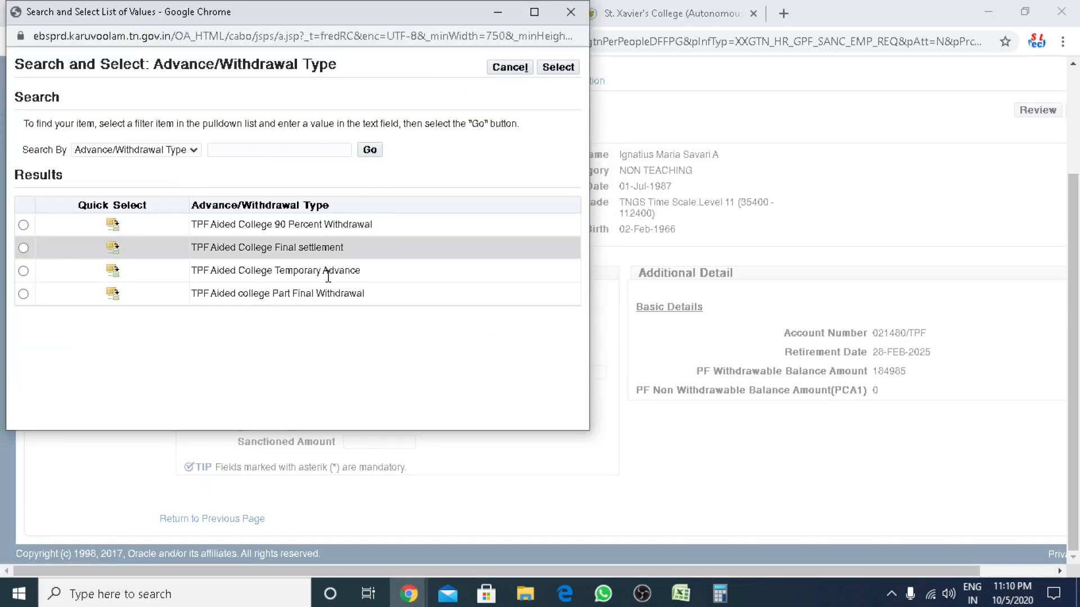
left_click(112, 271)
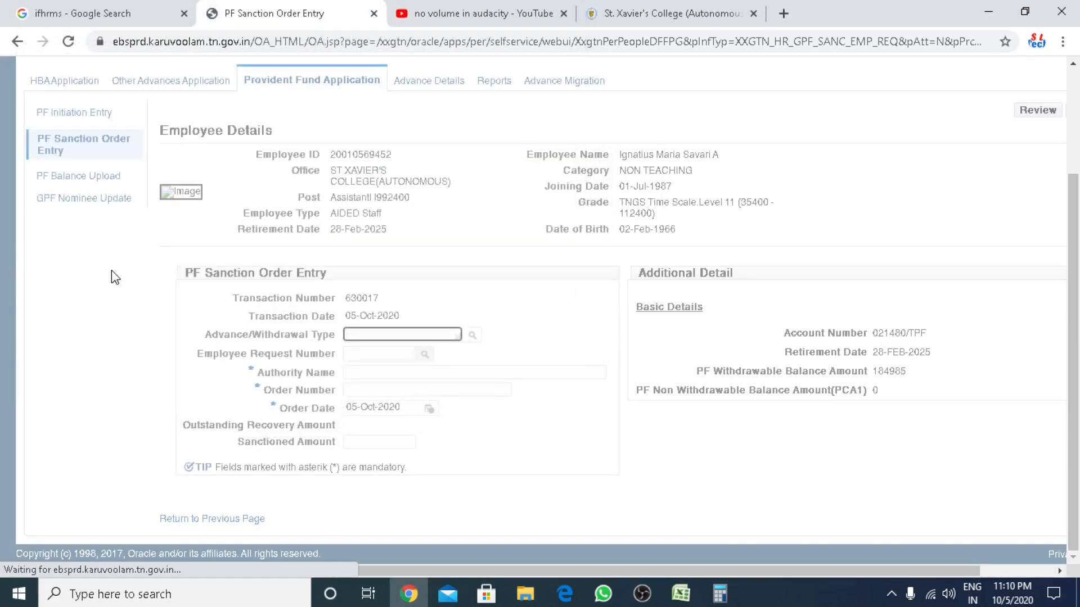
scroll(482, 378, "down", 3)
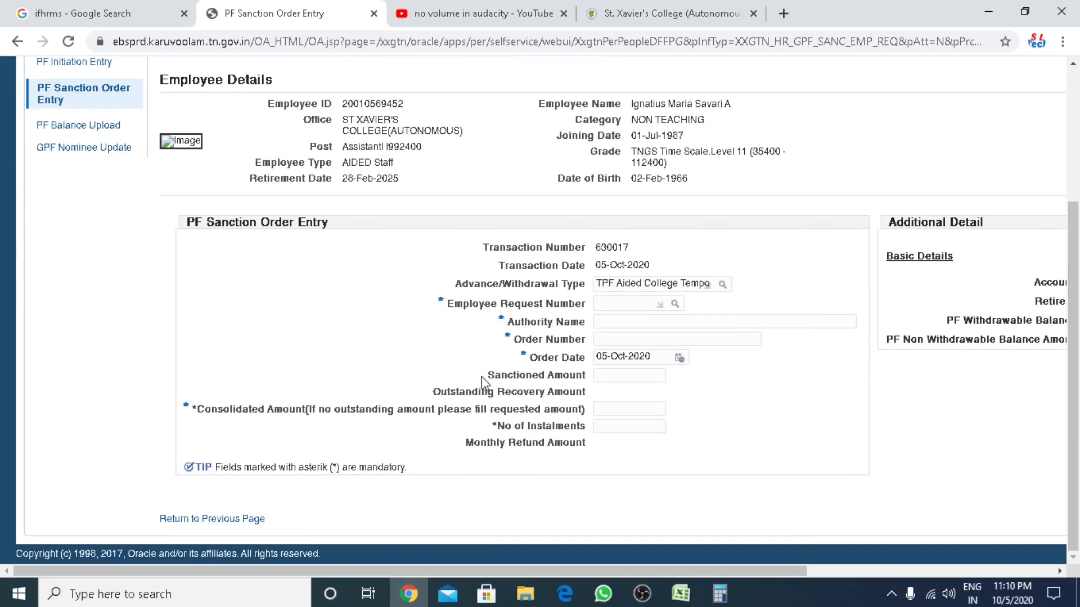
Search the list of values for the Employee Request Number, and close the list without selecting one.
left_click_drag(464, 306, 649, 306)
left_click(674, 304)
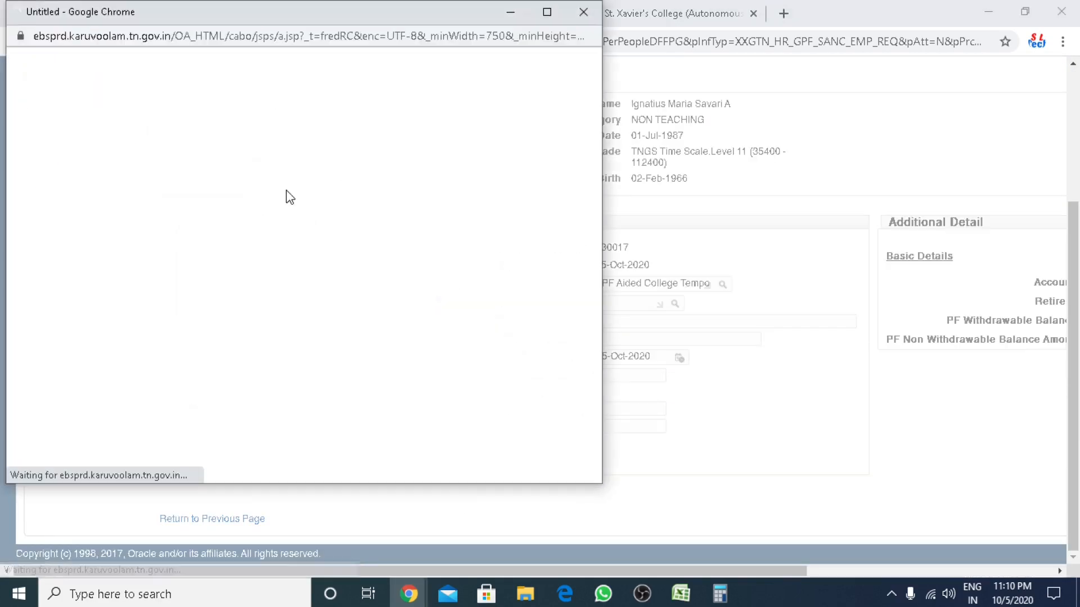
left_click(372, 150)
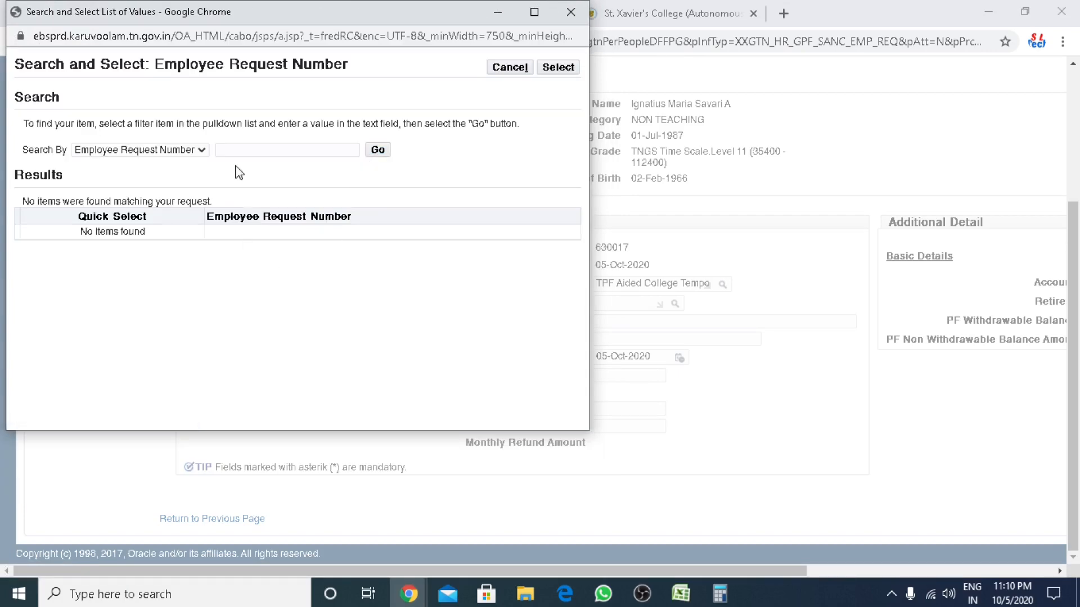
left_click(571, 12)
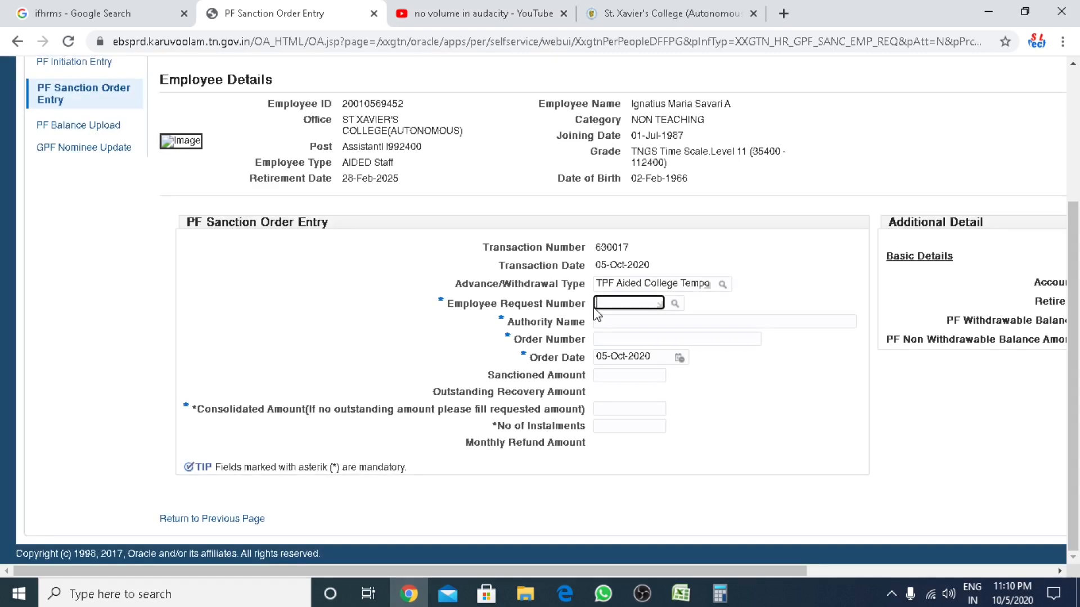
Look through the remaining sanction order fields, including Authority Name and Sanctioned Amount, and the rest of the page, leaving them unfilled.
left_click(610, 322)
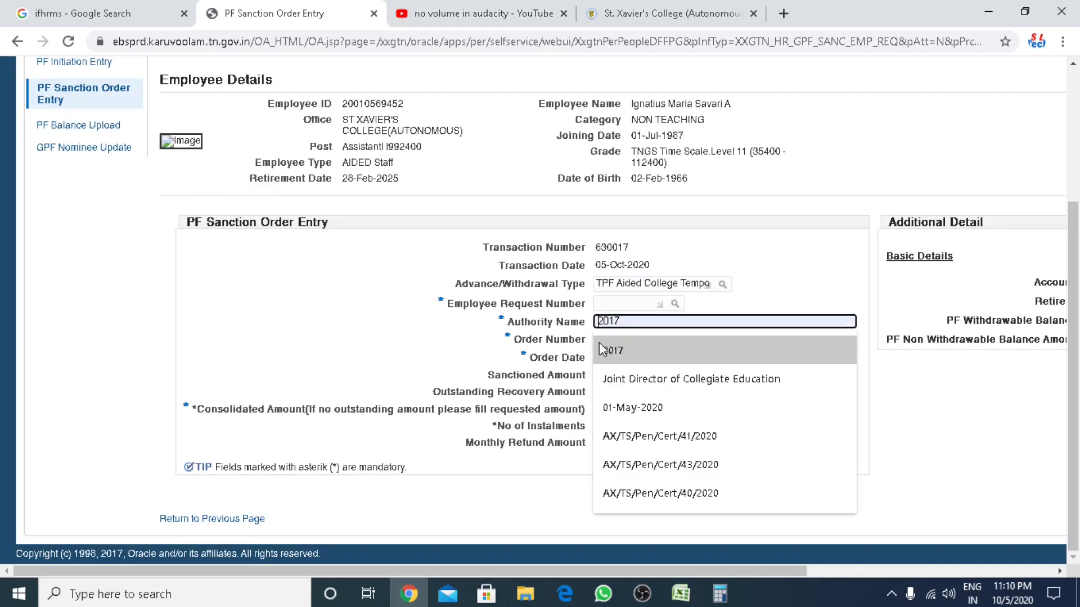
key("Escape")
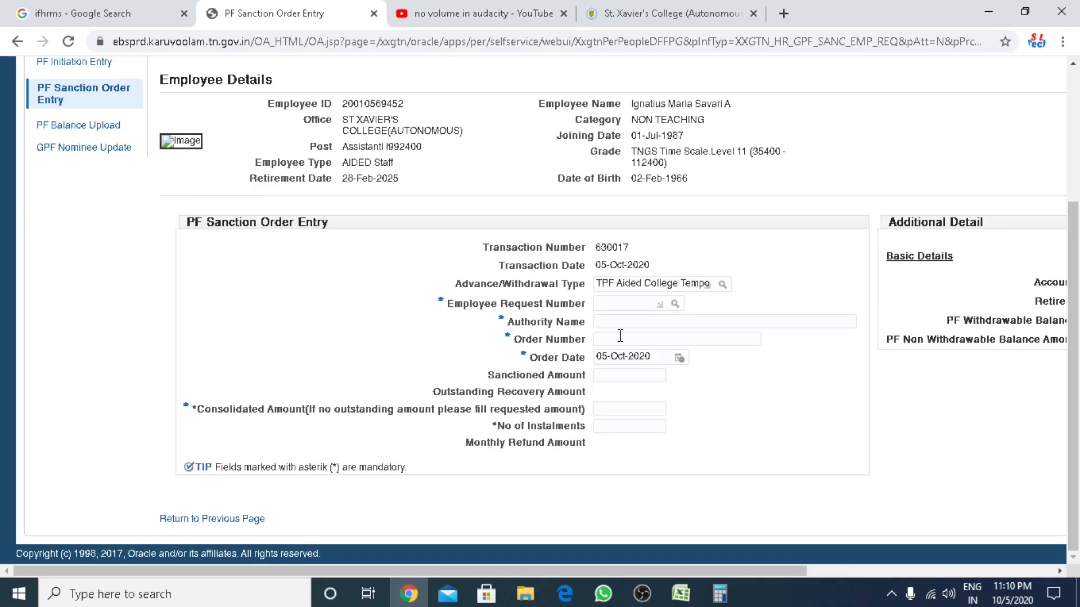
left_click(618, 375)
left_click(424, 471)
left_click_drag(322, 572, 202, 518)
scroll(389, 387, "up", 3)
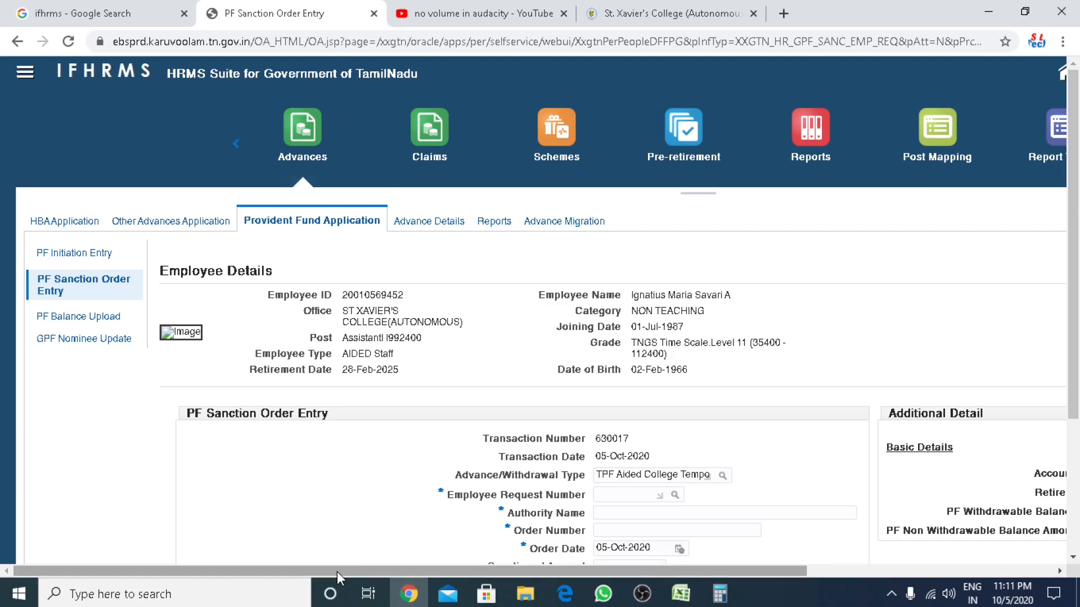
left_click_drag(337, 572, 474, 601)
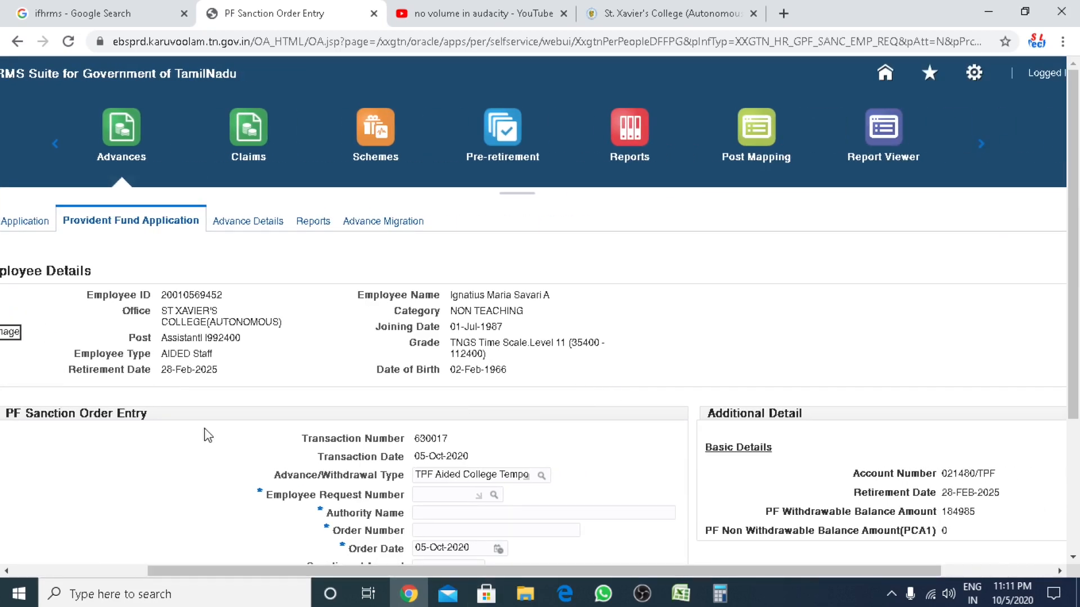